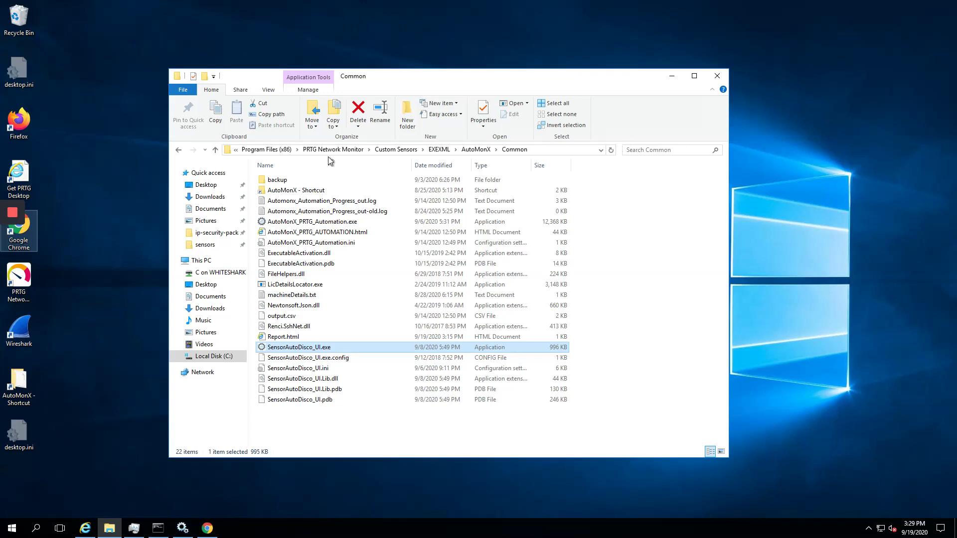
Step: Launch SensorAutoDisco_UI.exe as administrator and move the AutoMonX window into place
left_click(531, 150)
left_click(510, 151)
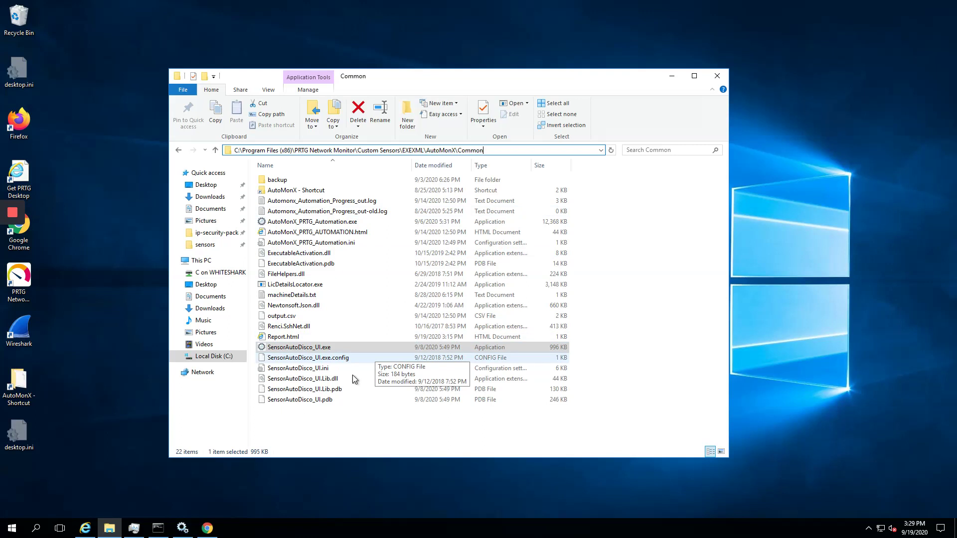
left_click(306, 349)
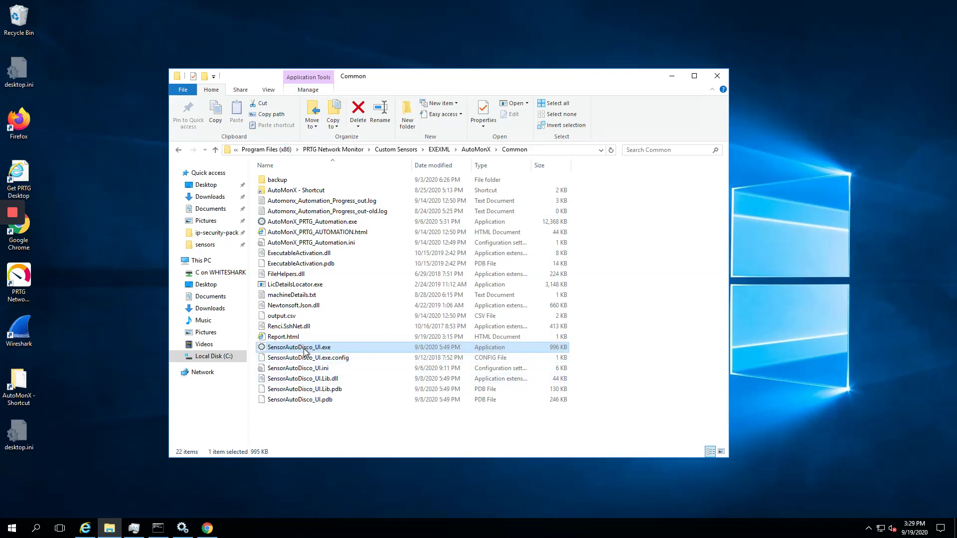
right_click(304, 350)
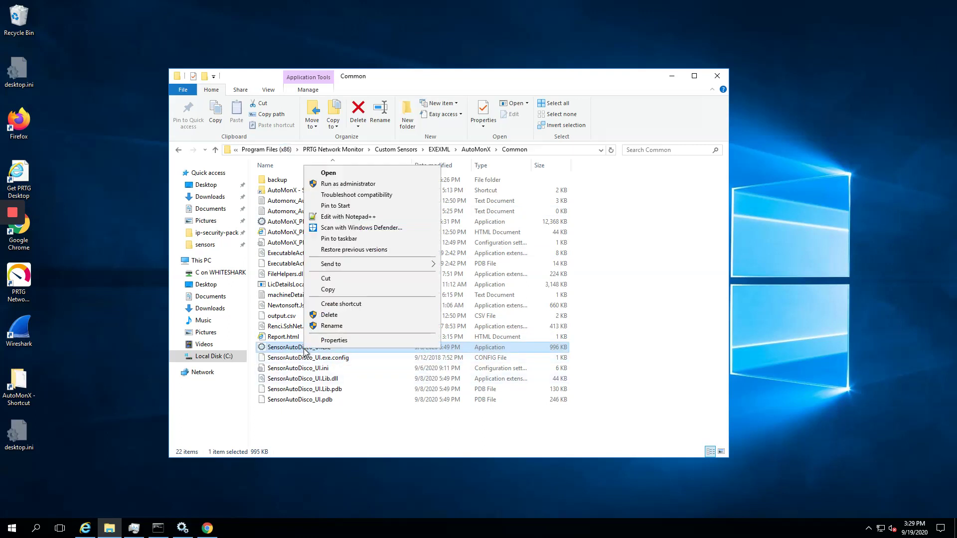
left_click(351, 186)
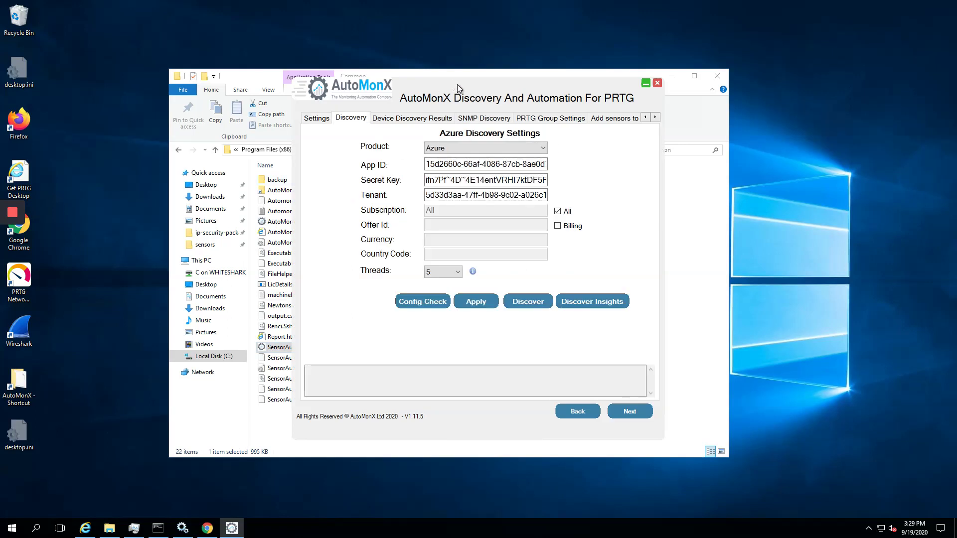
left_click_drag(456, 85, 475, 98)
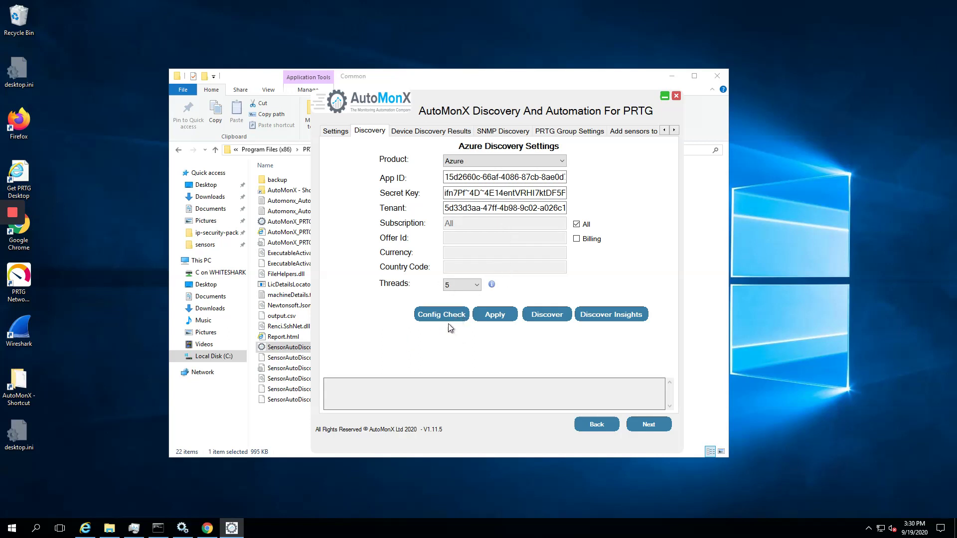
Step: Run Config Check, confirm the successful Azure connection and running service, and close the results
left_click(437, 314)
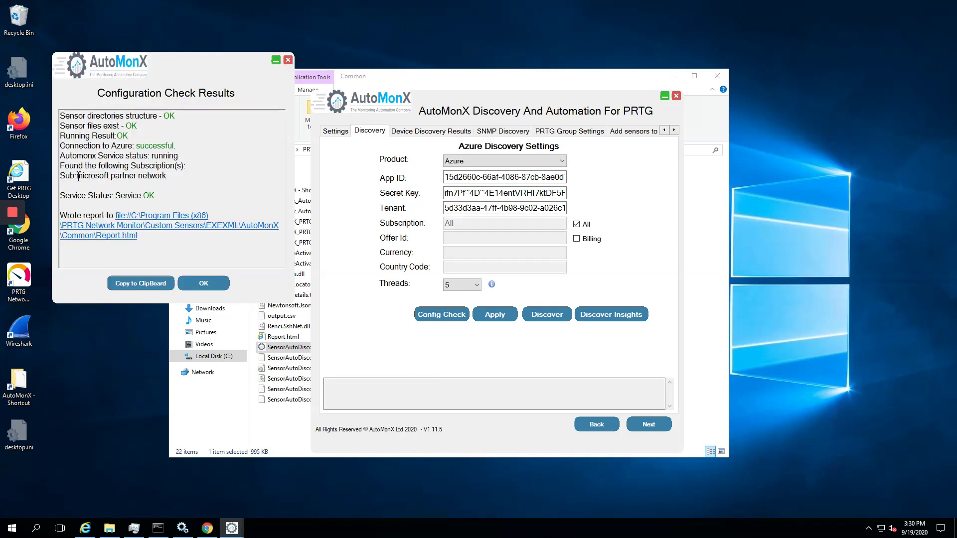
left_click_drag(78, 178, 171, 178)
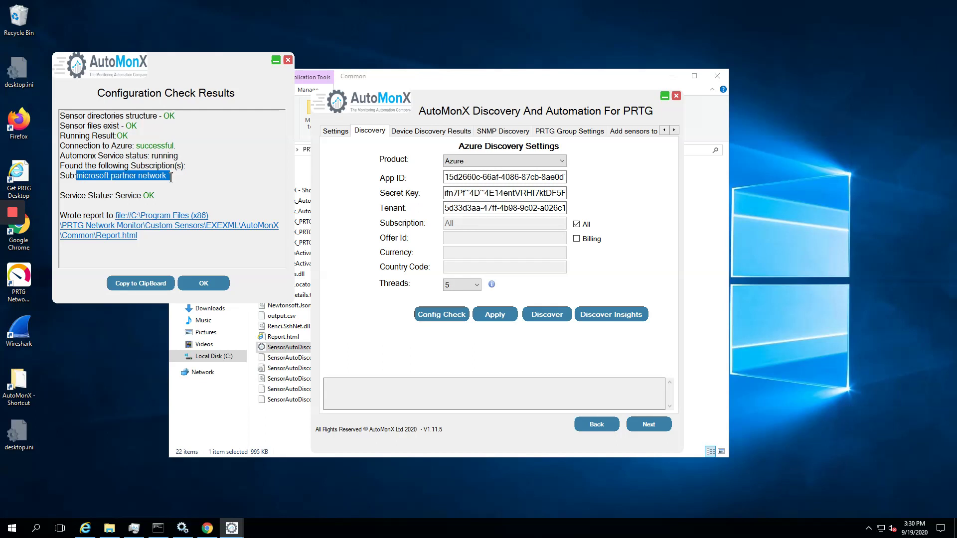
left_click(171, 178)
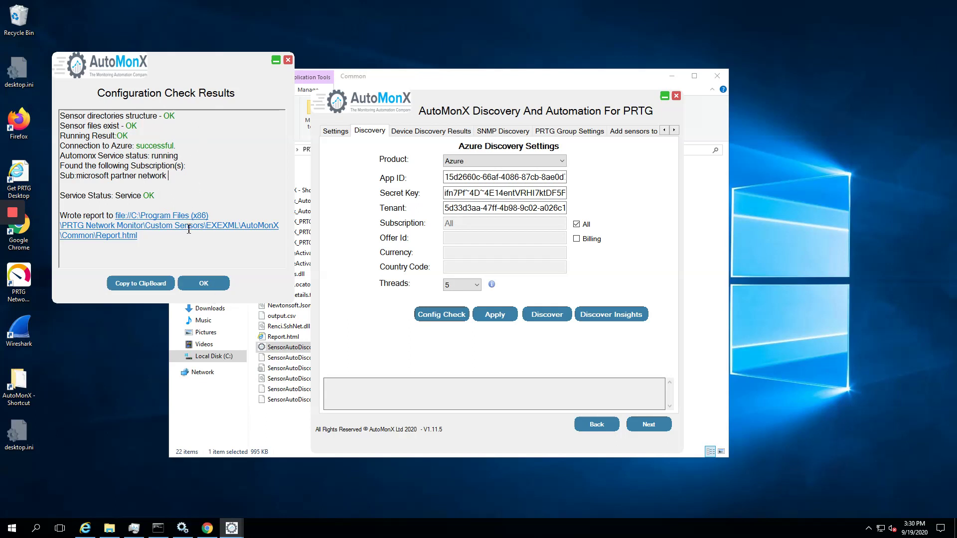
left_click(208, 283)
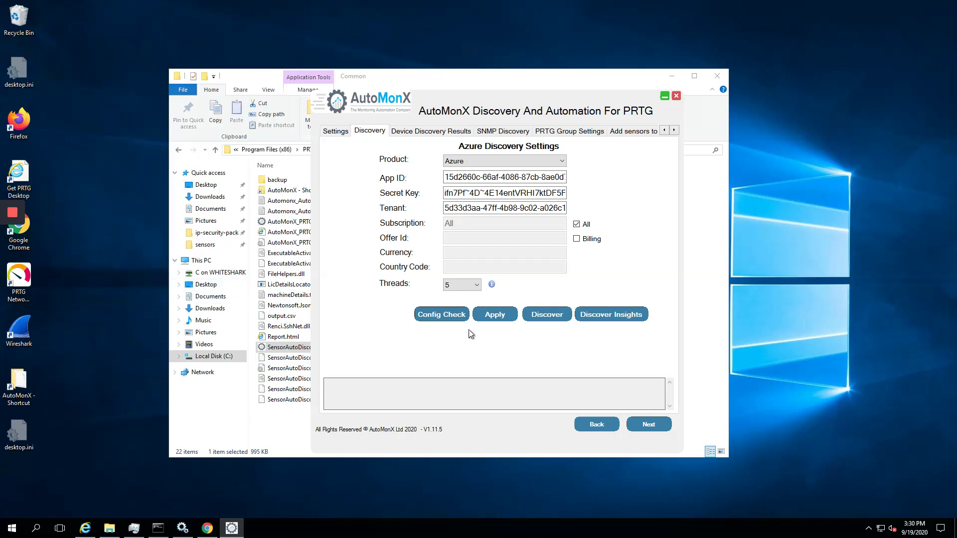
Step: Apply the Azure settings and start a fresh discovery, declining the old discovery files
left_click(504, 314)
left_click(485, 303)
left_click(546, 317)
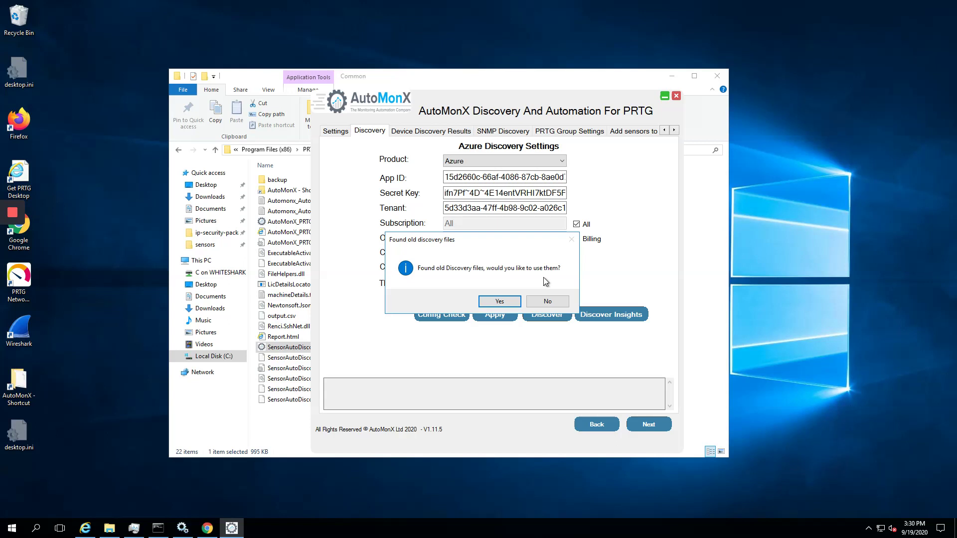
left_click(548, 302)
left_click(547, 302)
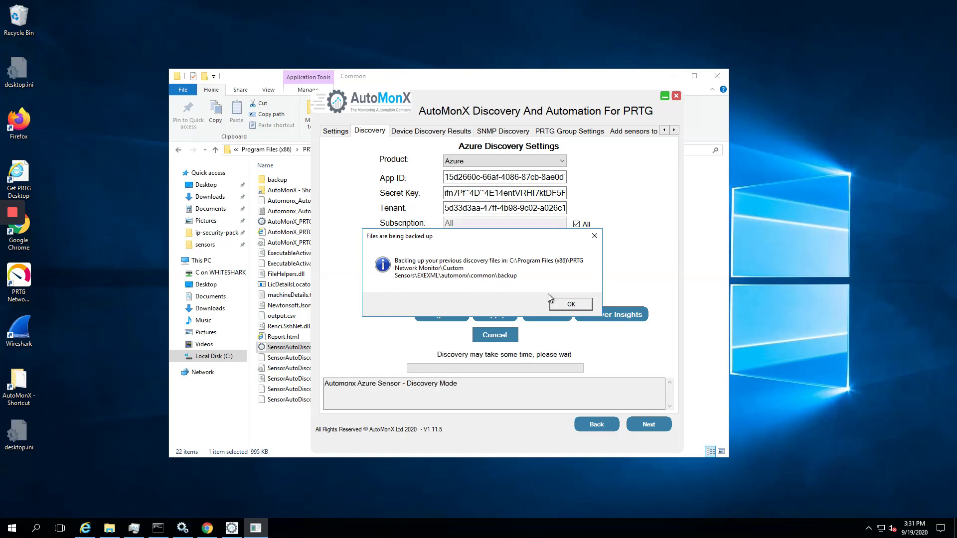
left_click(569, 304)
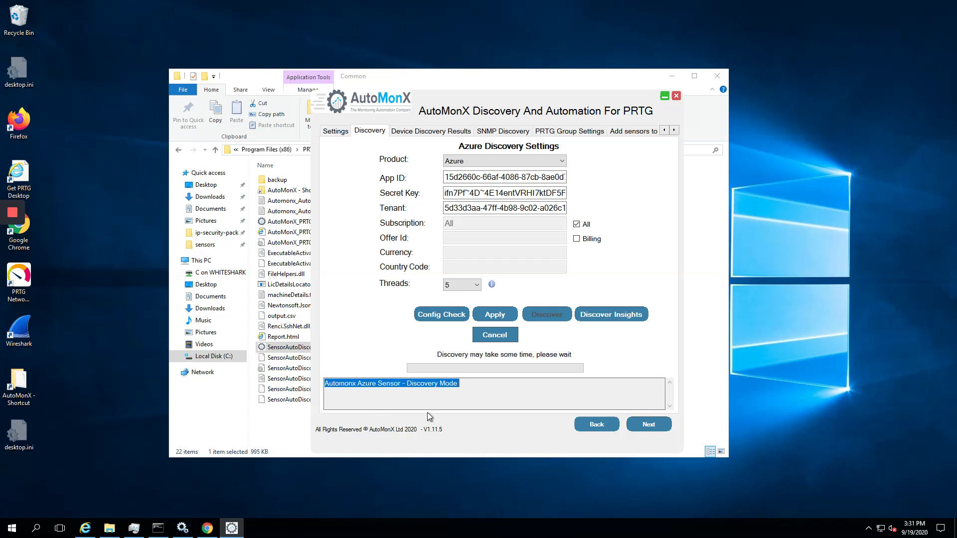
Step: Wait for the Azure discovery to pass 25%, then bring the Azure folder window forward
left_click(469, 388)
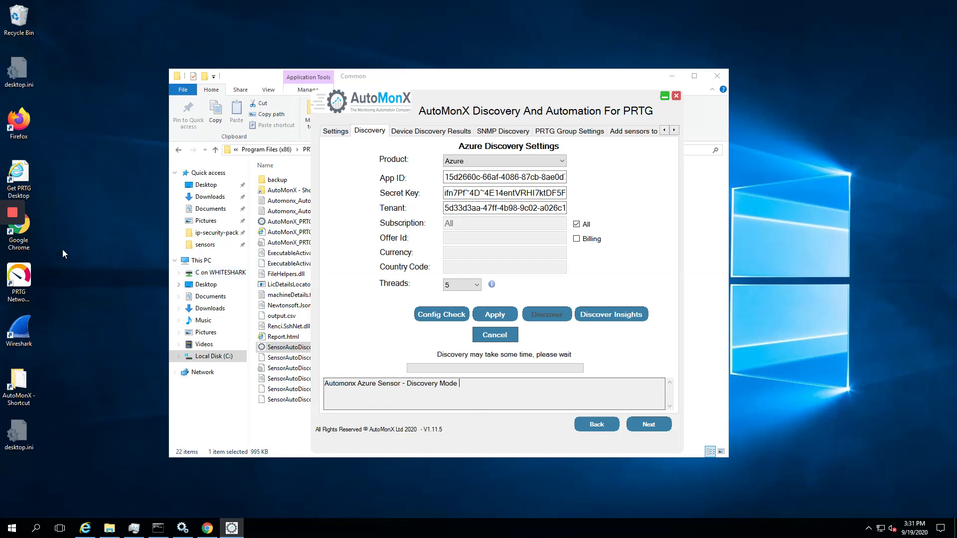
mouse_move(10, 218)
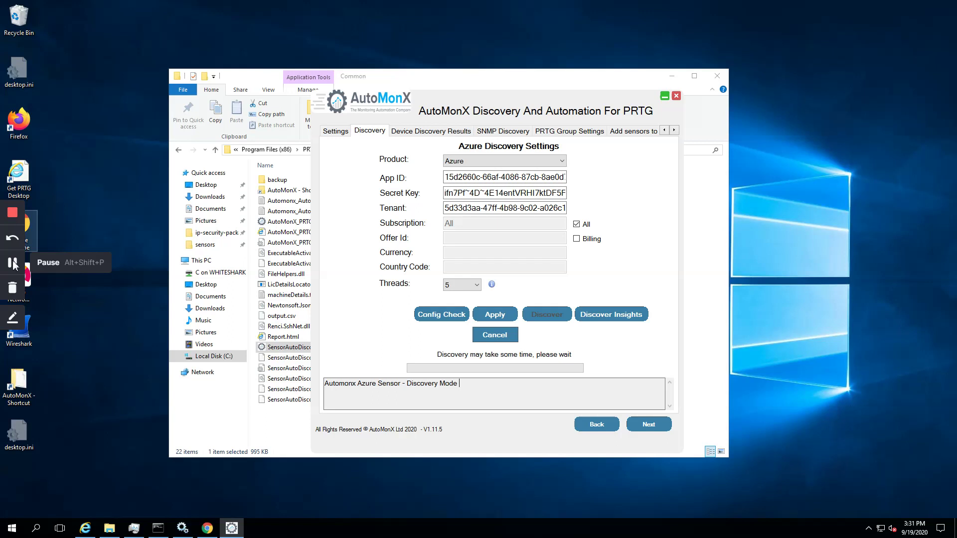
left_click(13, 264)
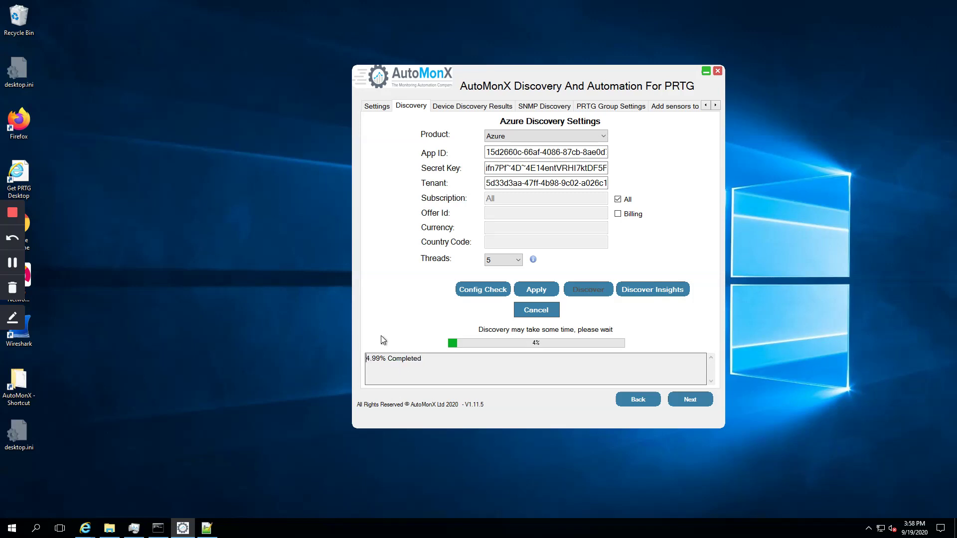
left_click(13, 263)
left_click(12, 264)
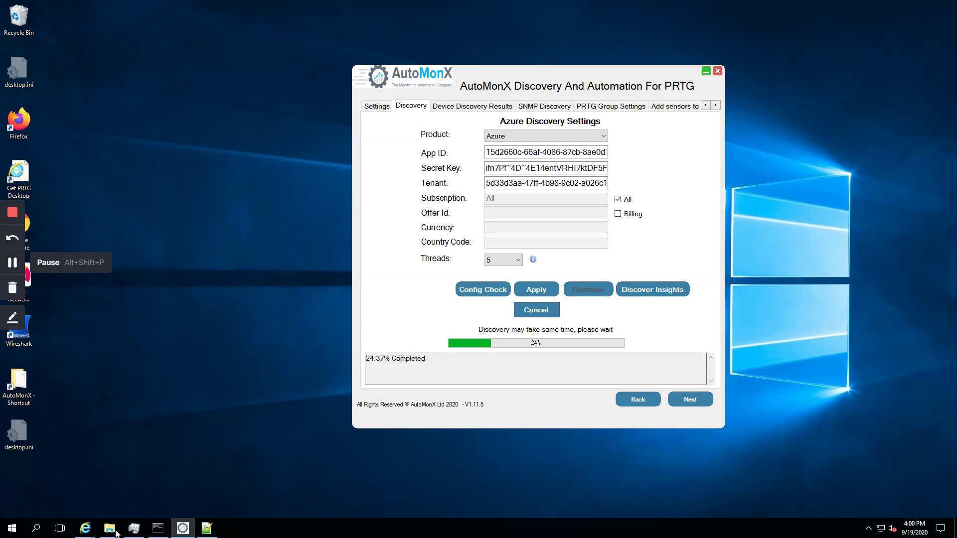
mouse_move(109, 532)
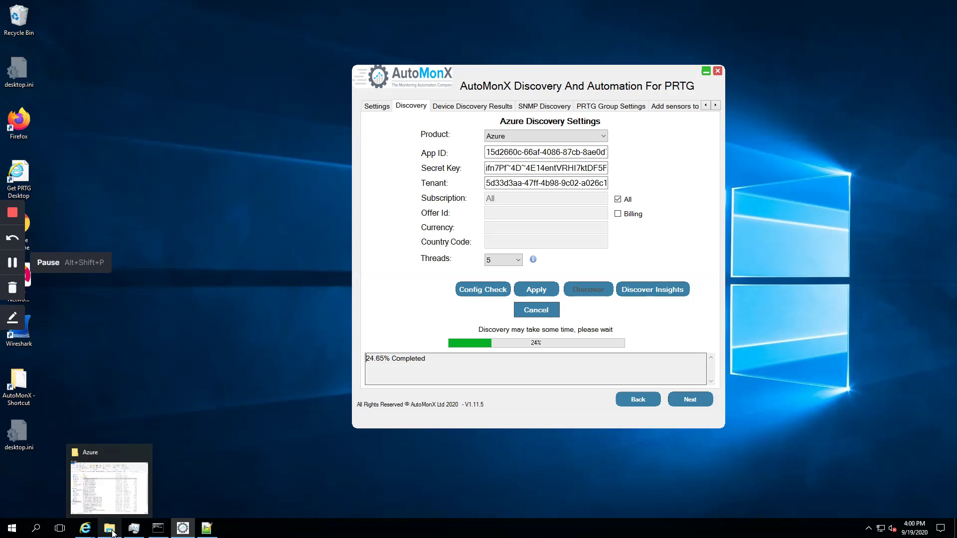
left_click(110, 530)
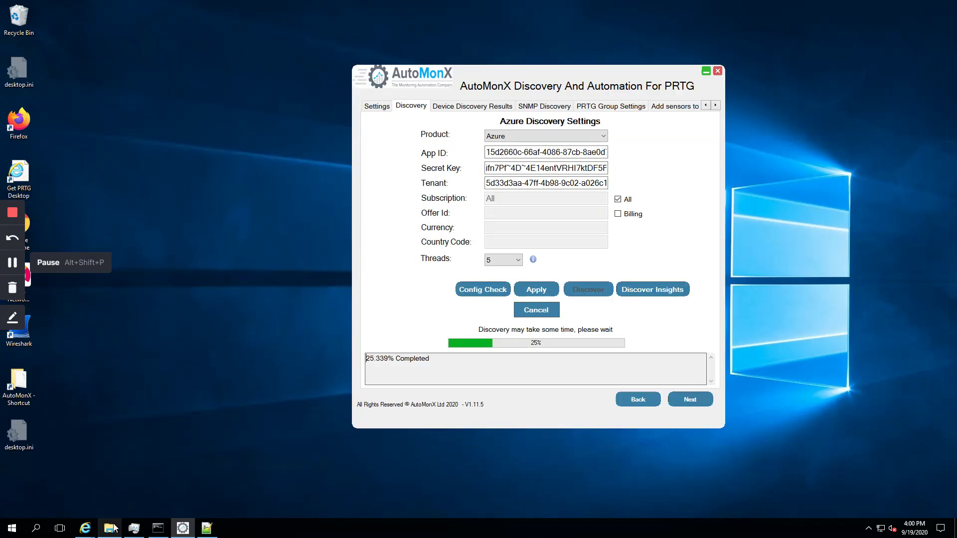
left_click(110, 529)
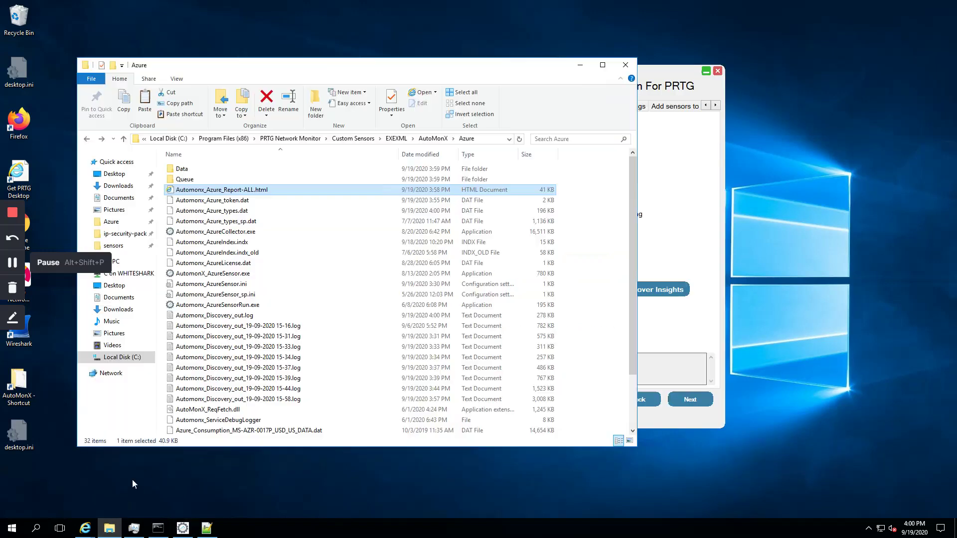
Step: Check the Data folder, select the 15-58 discovery log and Report-ALL.html, then minimize Explorer
left_click(467, 140)
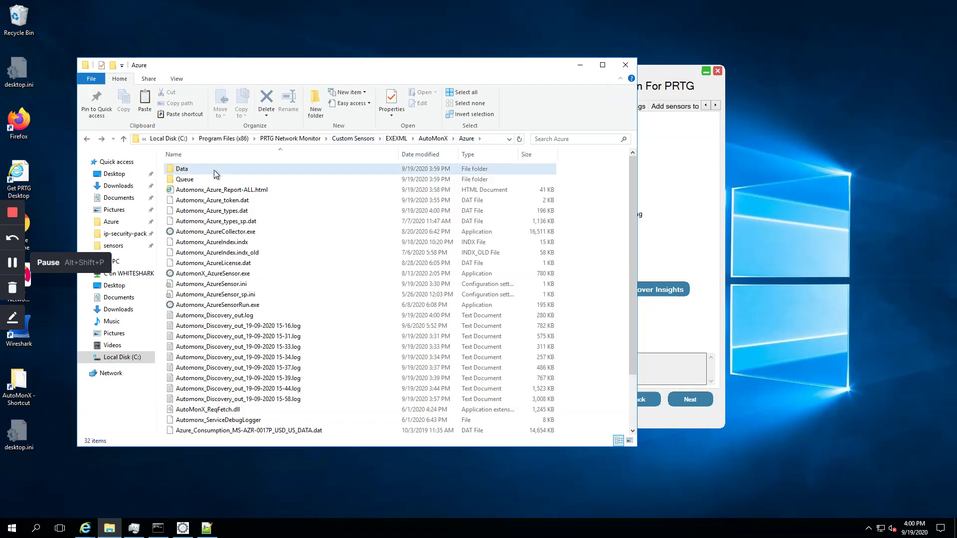
left_click(192, 170)
double_click(192, 170)
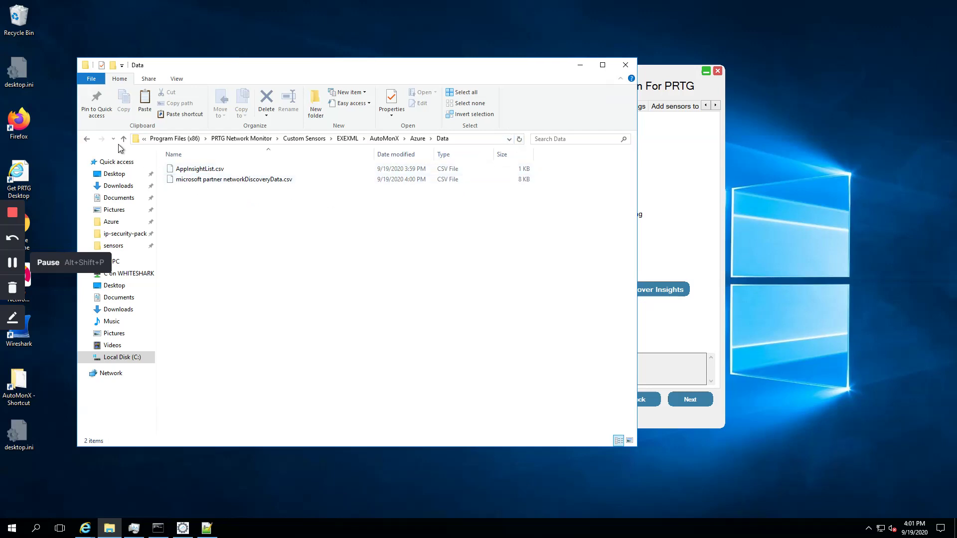
left_click(86, 139)
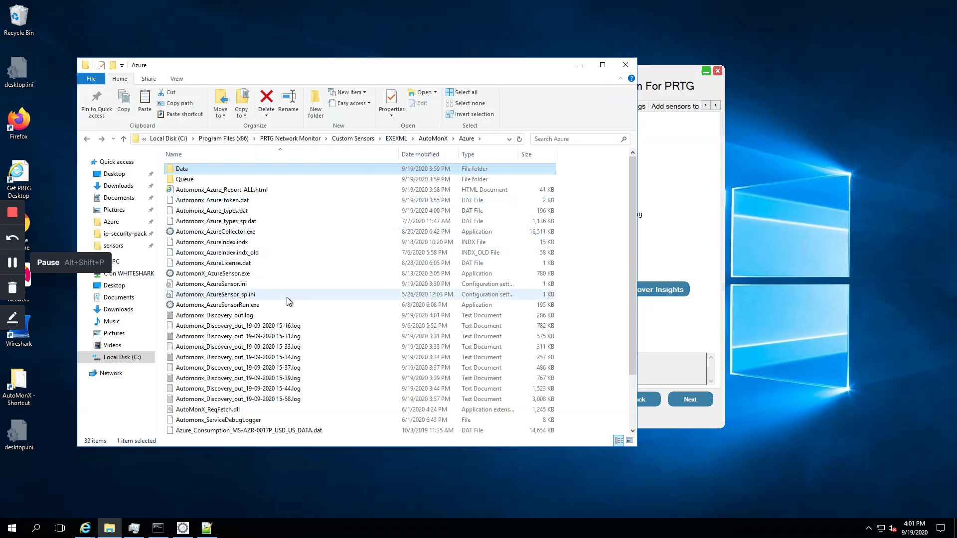
left_click(262, 399)
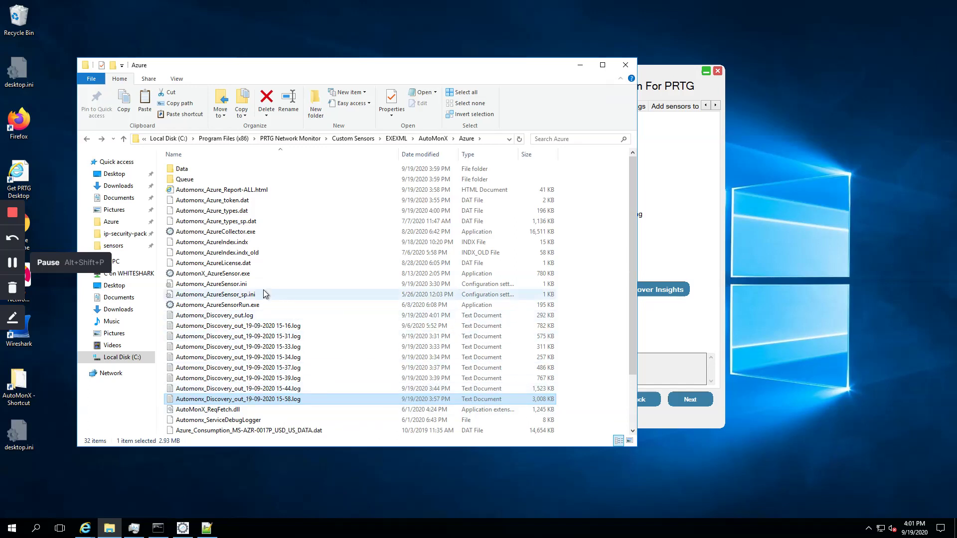
left_click(226, 192)
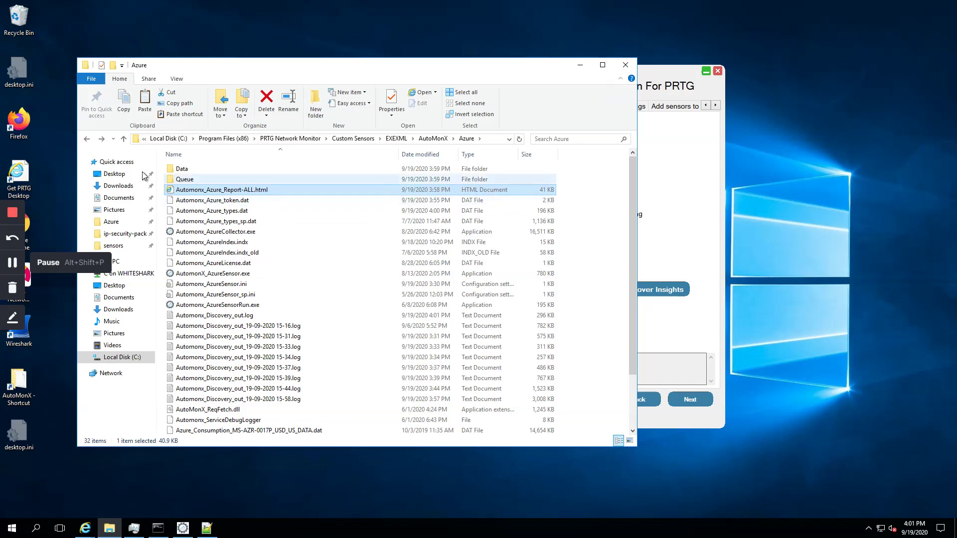
left_click(580, 64)
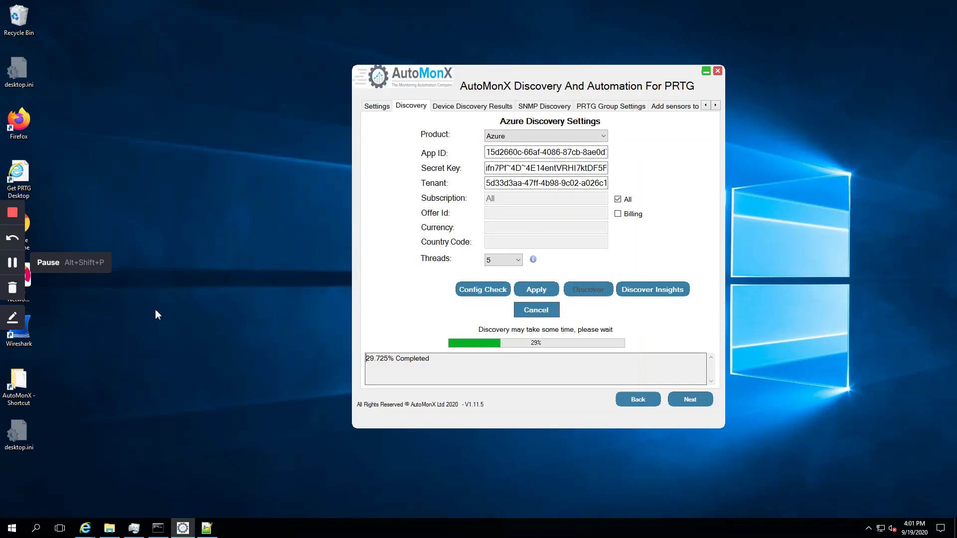
Step: Wait while the Azure discovery advances to about 74% complete
mouse_move(4, 269)
left_click(12, 263)
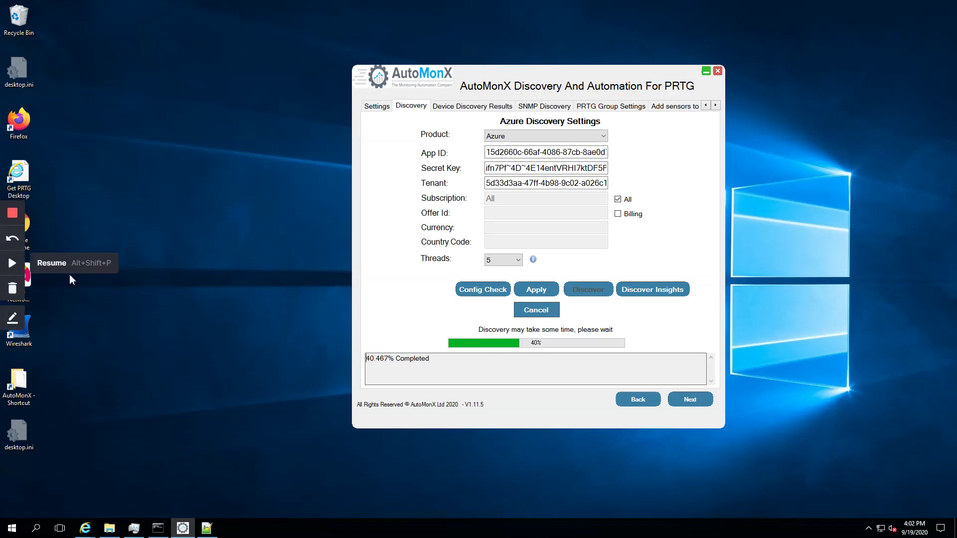
left_click(12, 264)
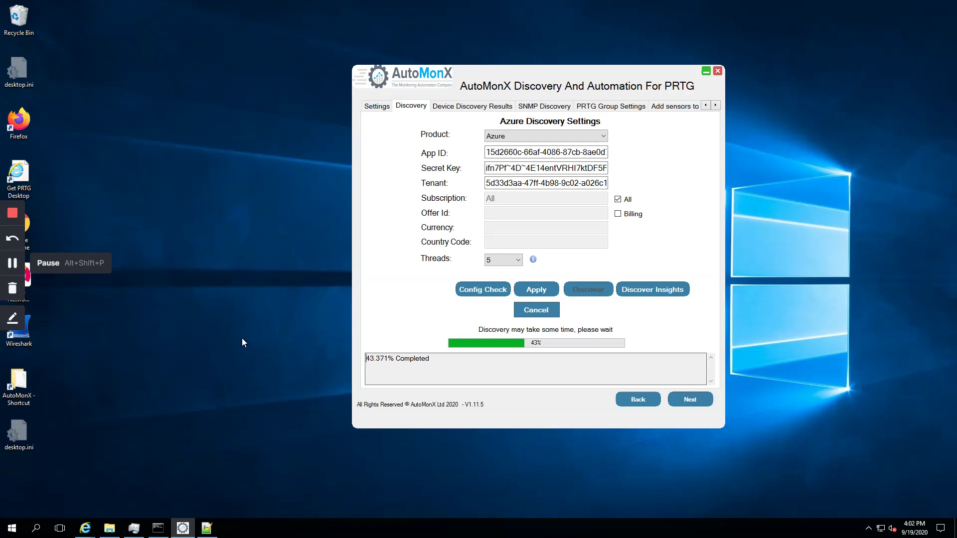
left_click(13, 264)
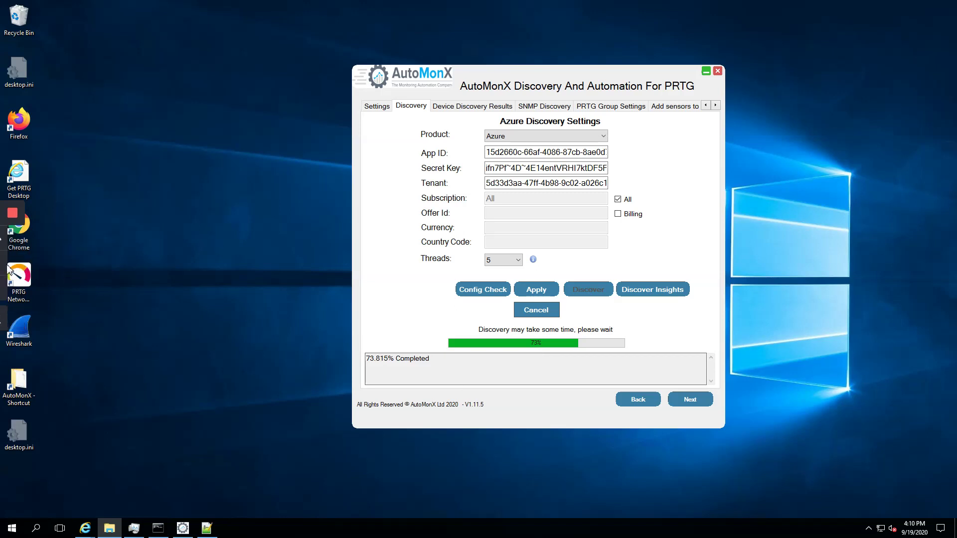
mouse_move(4, 263)
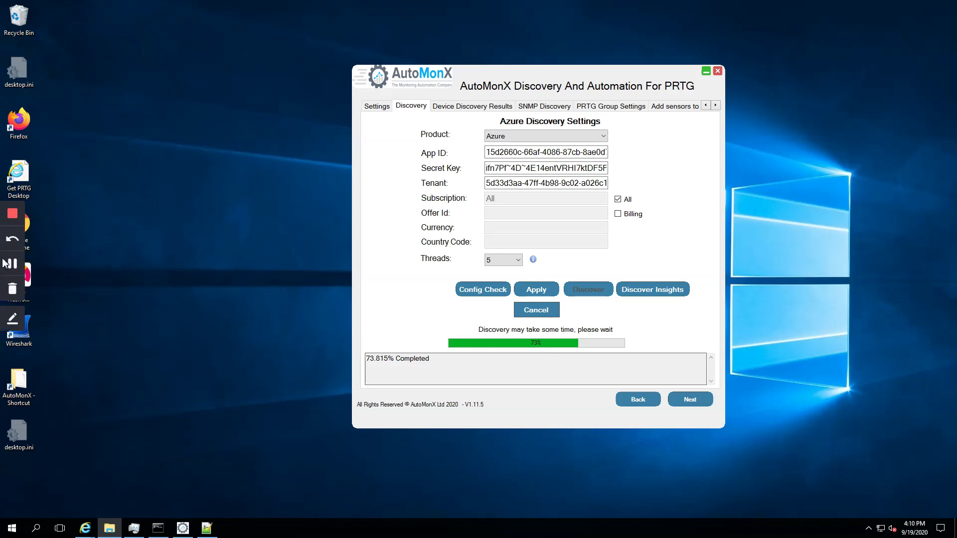
left_click(4, 263)
Step: Wait for discovery to finish and the Device Discovery Results to appear
left_click(4, 263)
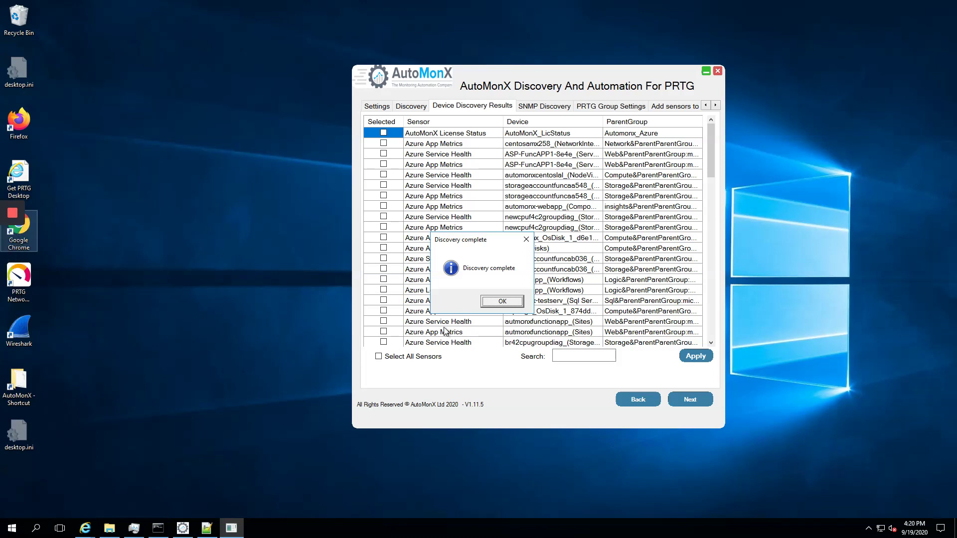
Step: Close the Discovery complete notice, scroll the results, and widen the Device column
left_click(502, 302)
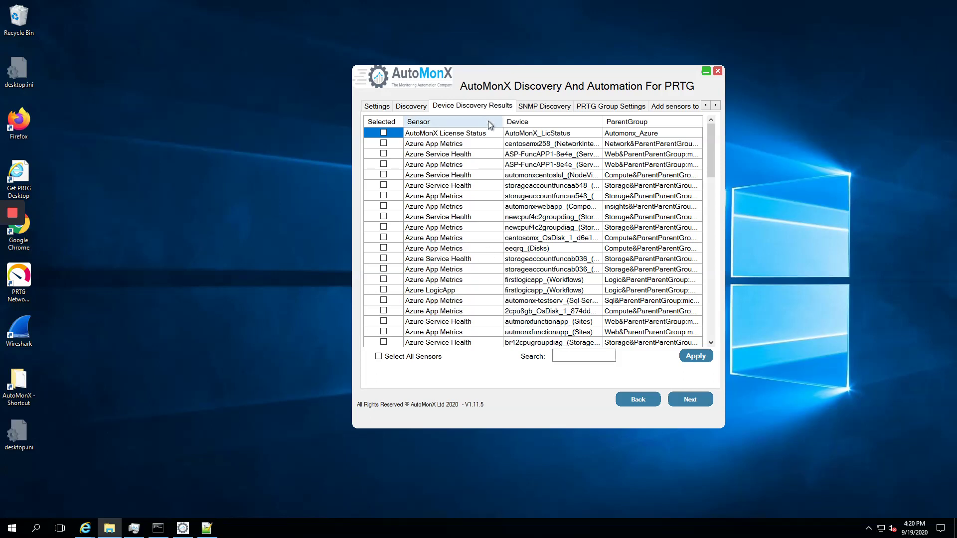
left_click_drag(713, 145, 698, 317)
left_click_drag(709, 283, 717, 120)
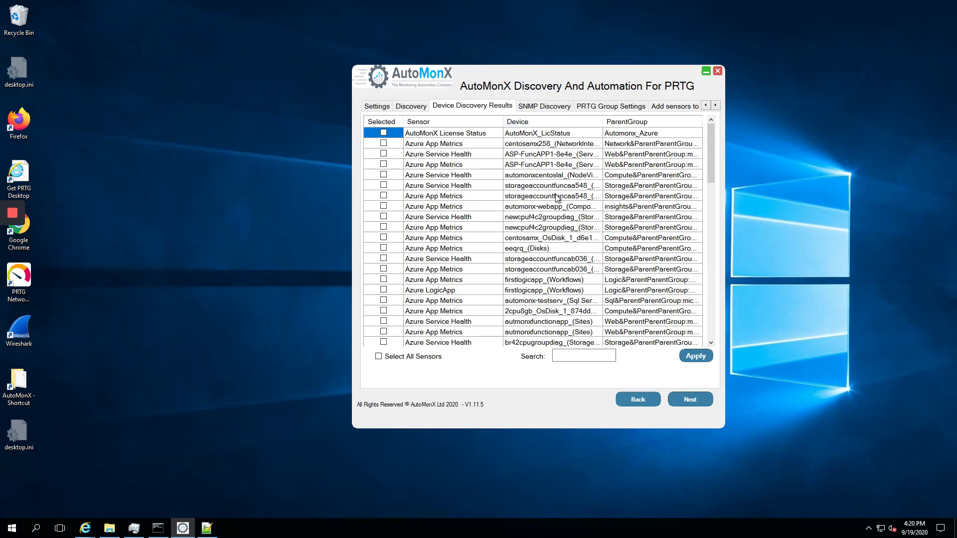
left_click_drag(603, 122, 624, 122)
scroll(551, 209, "down", 4)
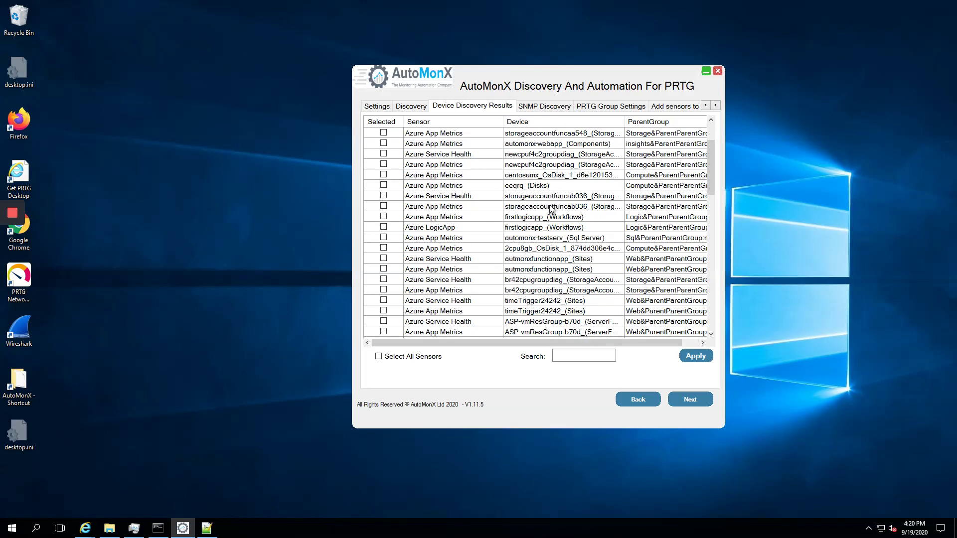
left_click(569, 360)
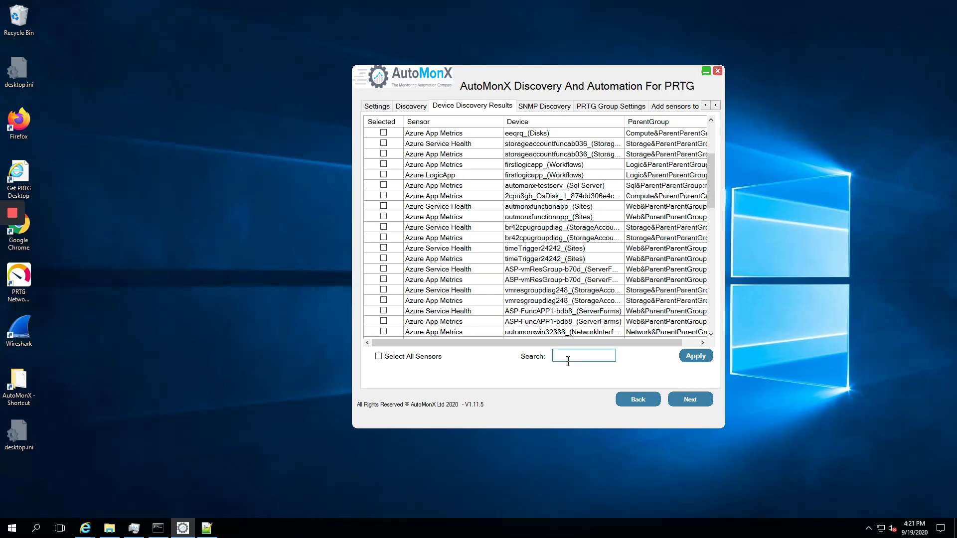
Step: Filter results by SQL, then VM, then Vir, and tick the centosamx Azure Service Health sensor
type("SQL")
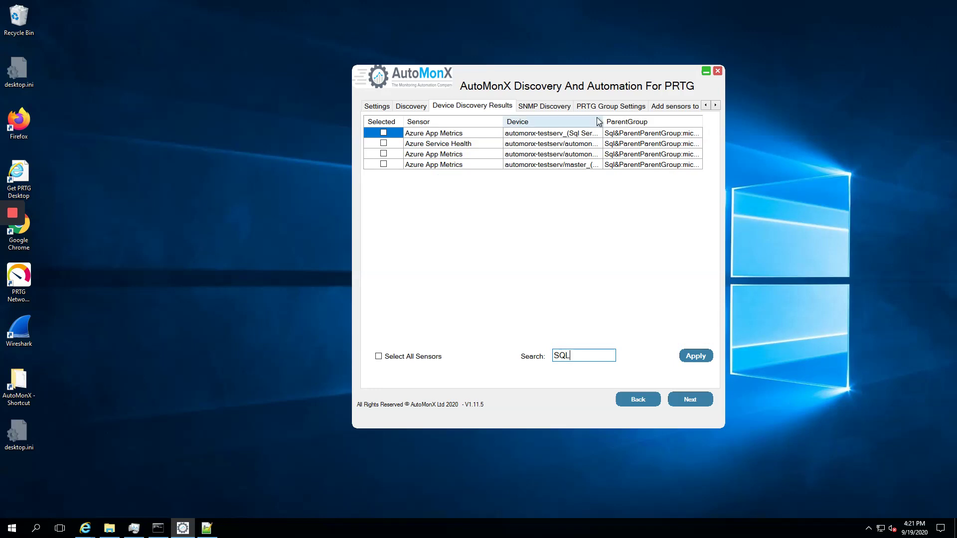
left_click_drag(602, 122, 642, 121)
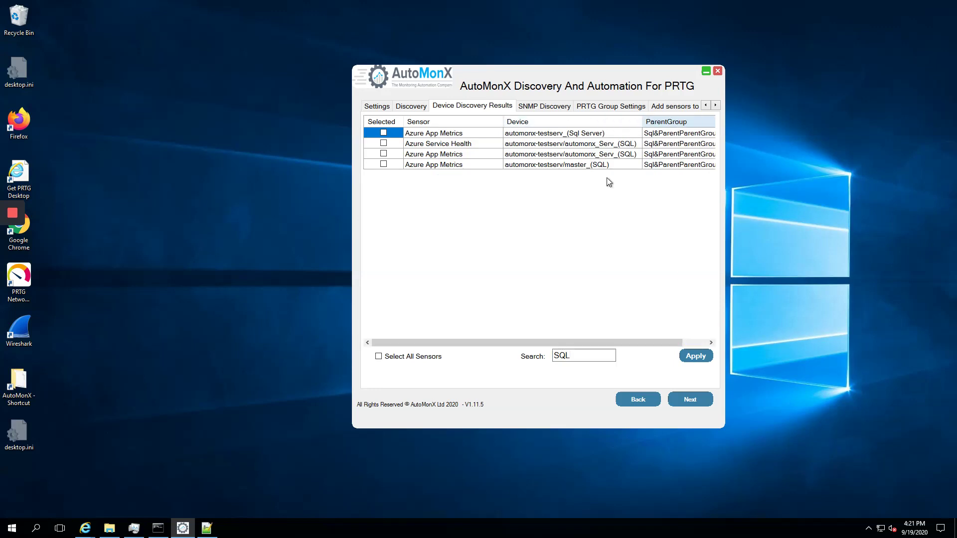
double_click(583, 355)
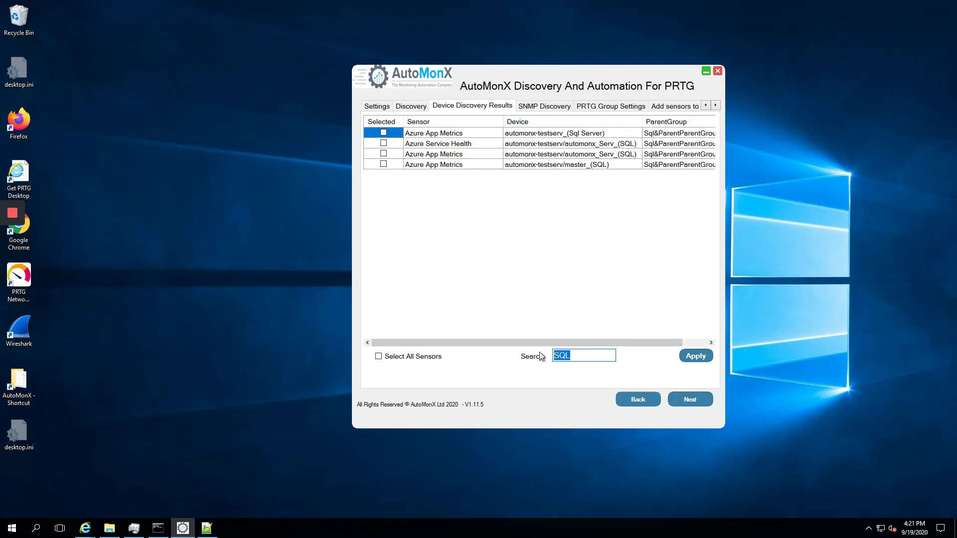
type("VM")
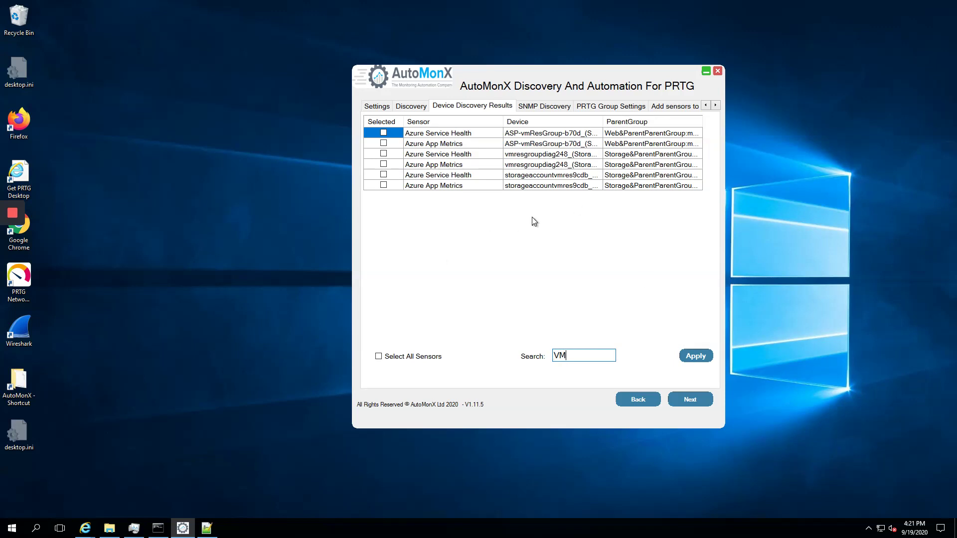
key("BackSpace")
key("BackSpace")
type("Vir")
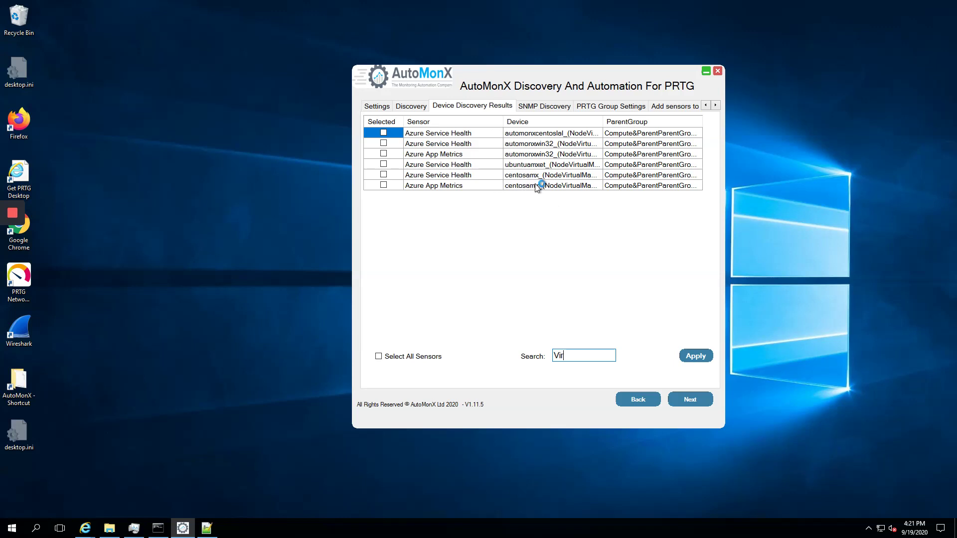
left_click(386, 175)
Step: Tick the centosamx Azure App Metrics sensor and confirm adding the sensors to PRTG
left_click(387, 186)
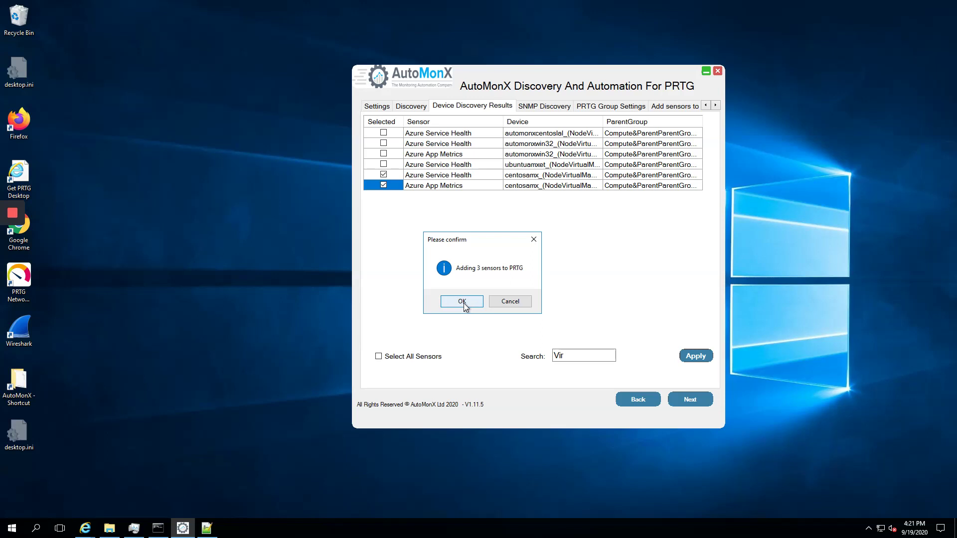
left_click(462, 302)
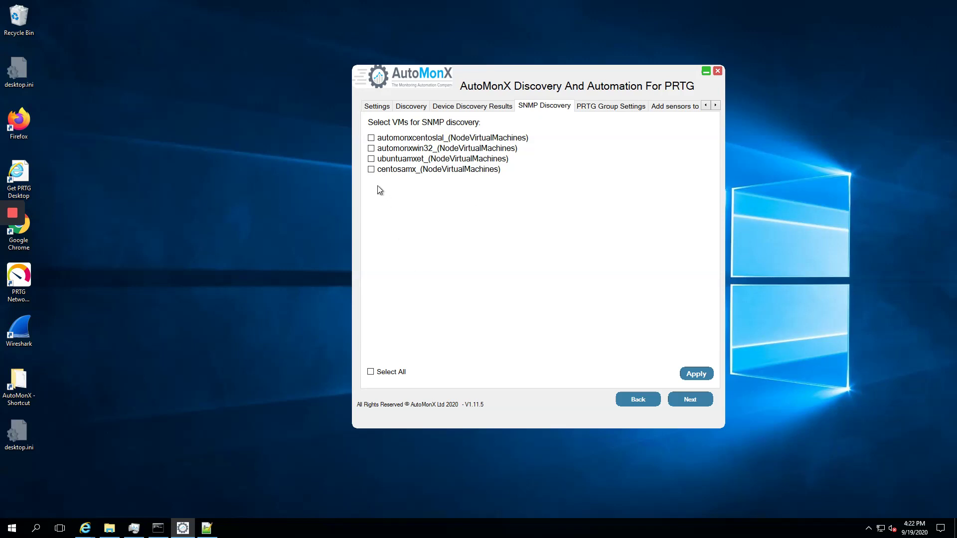
Step: Save centosamx_(NodeVirtualMachines) as the SNMP discovery VM and continue to Add sensors to PRTG
left_click(372, 170)
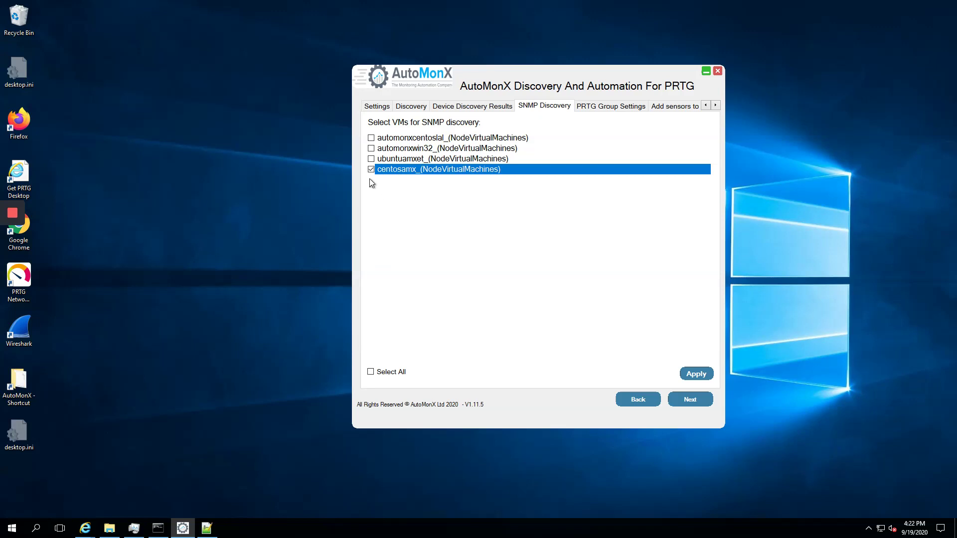
left_click(696, 375)
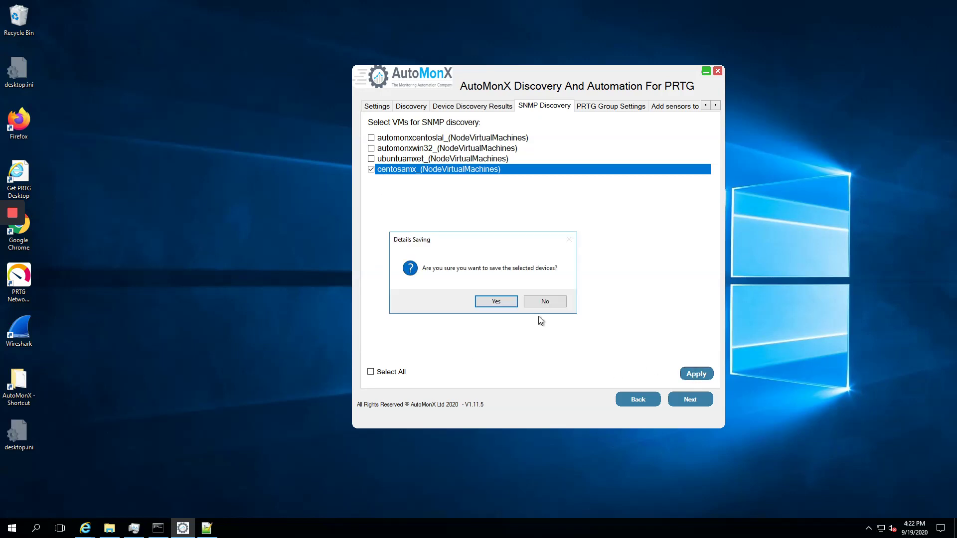
left_click(501, 303)
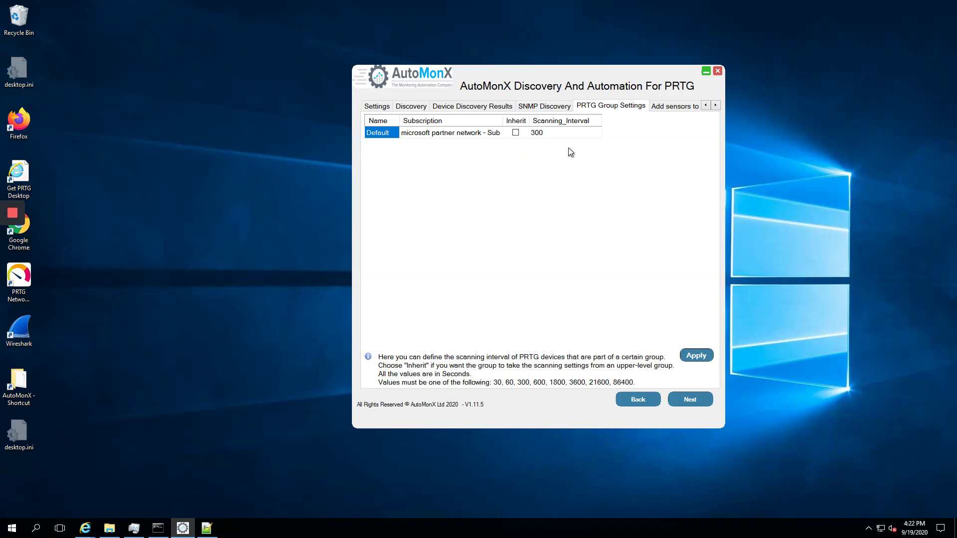
left_click(692, 402)
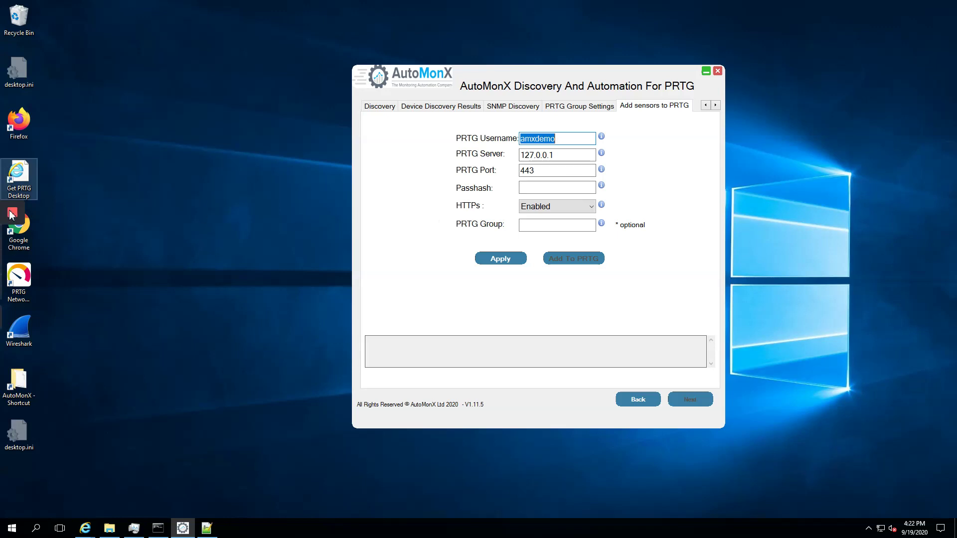
Step: Bring PRTG forward in Chrome and open Setup > My Account settings
left_click(12, 263)
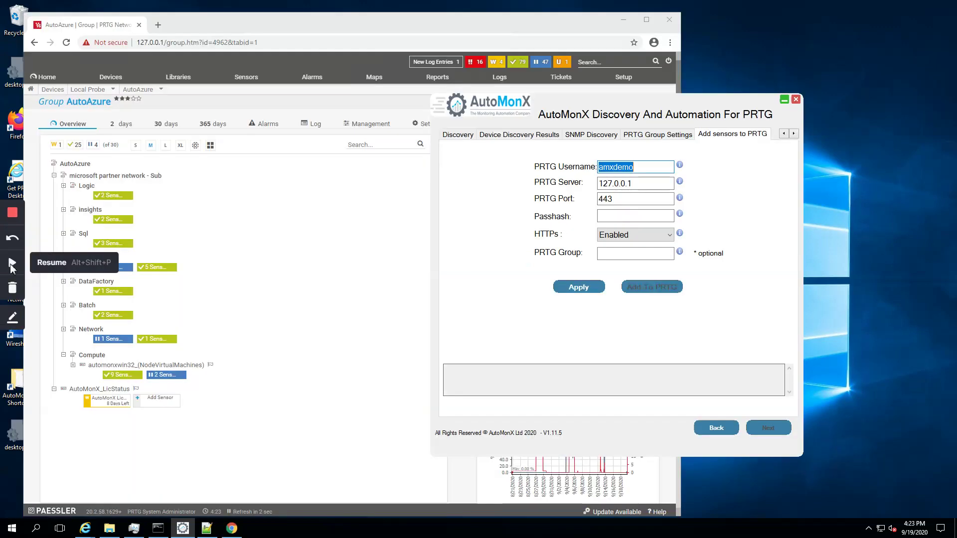
left_click(12, 264)
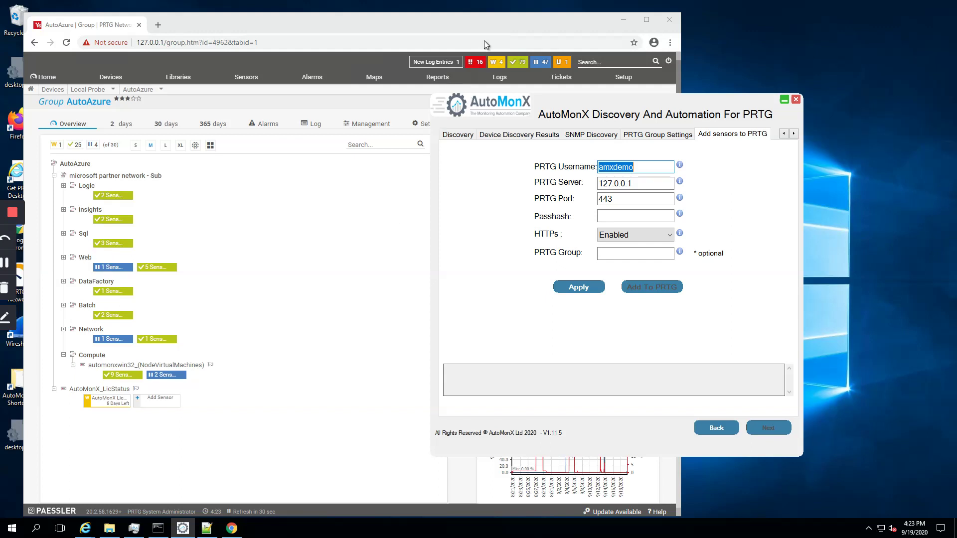
left_click(492, 22)
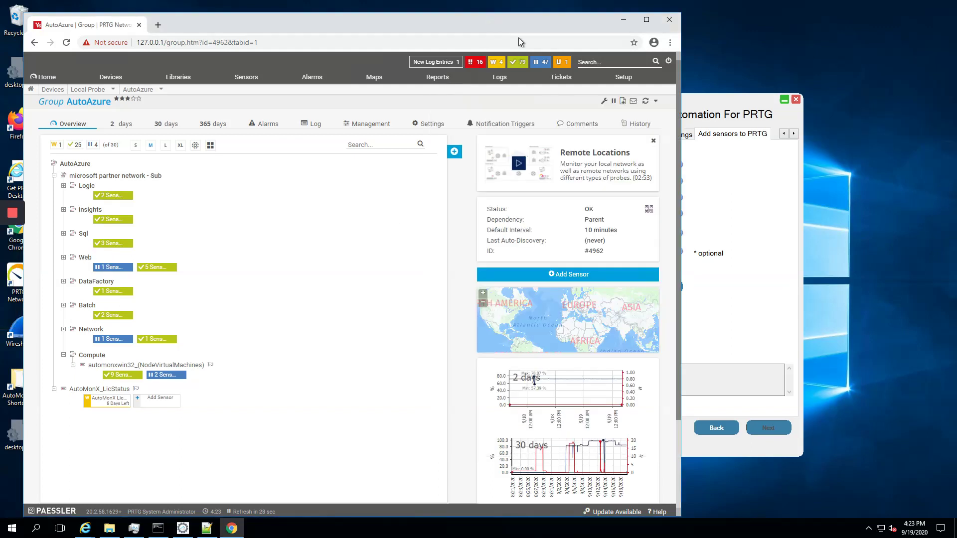
left_click(627, 77)
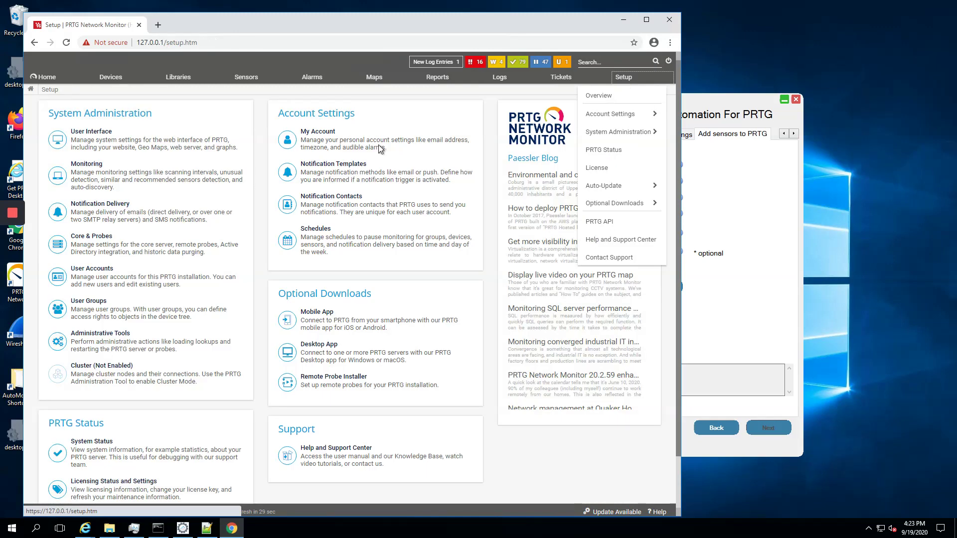
left_click(316, 132)
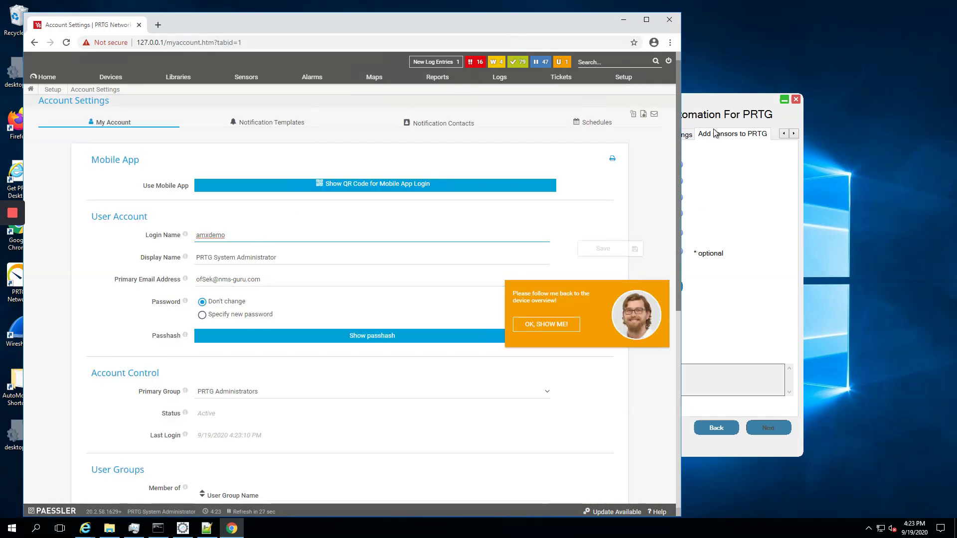
Step: Reveal the account passhash and move the AutoMonX window aside
left_click(709, 100)
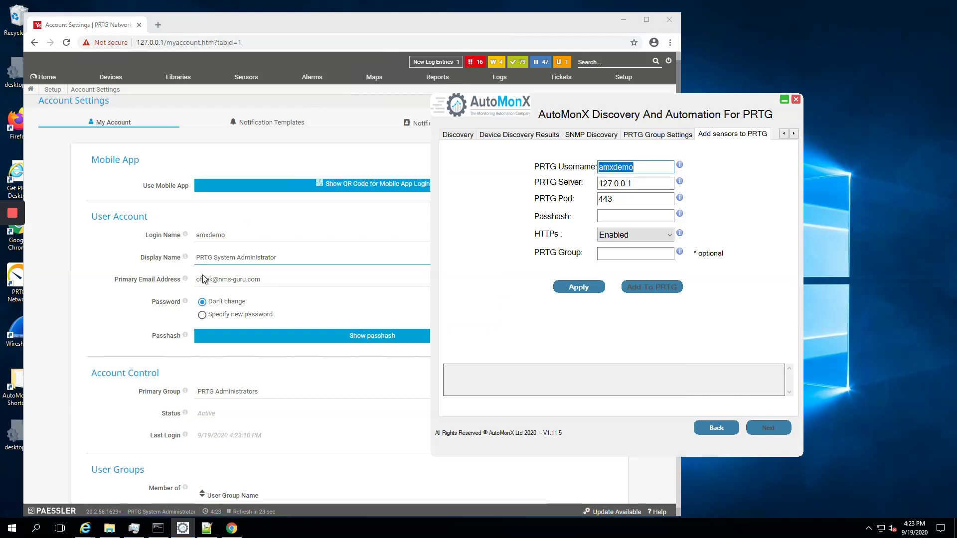
left_click(239, 337)
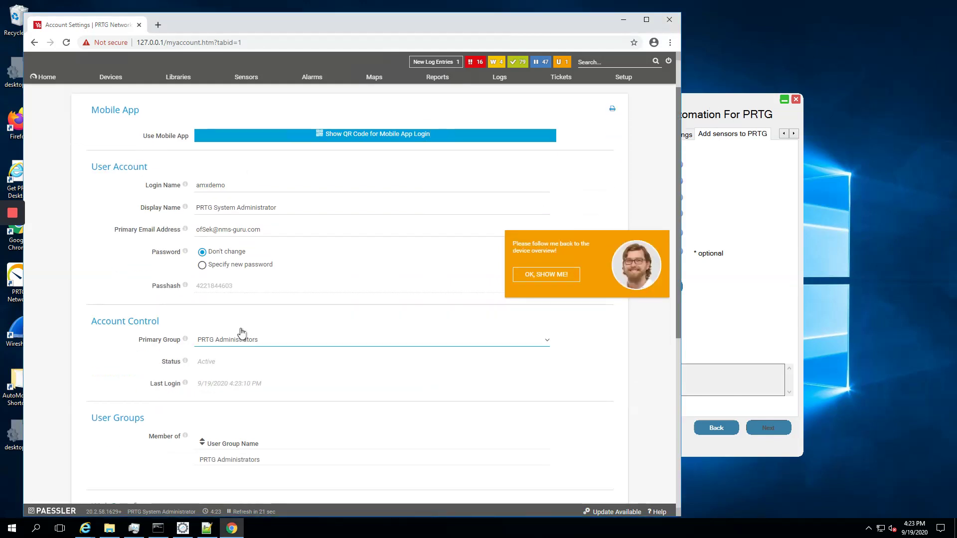
scroll(643, 130, "down", 5)
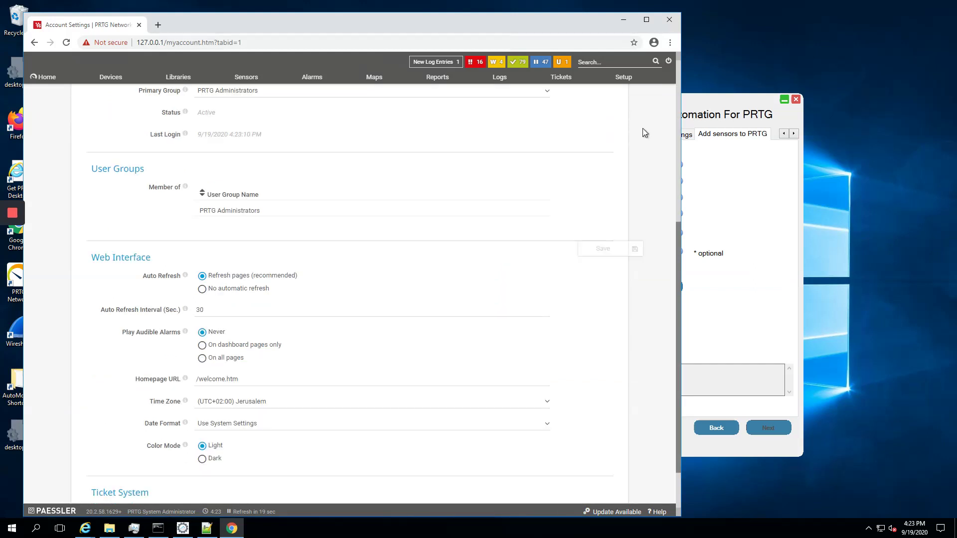
left_click_drag(702, 105, 596, 129)
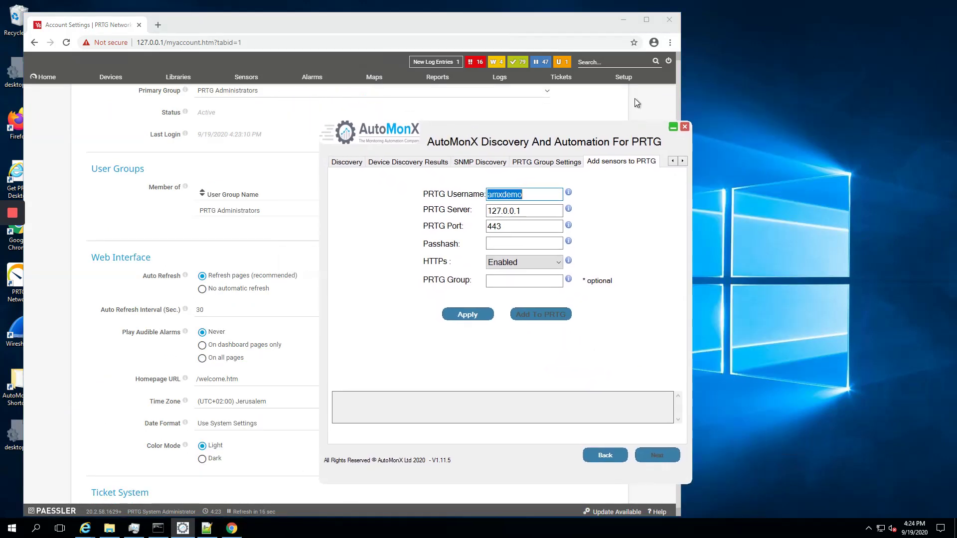
Step: Enter the PRTG account passhash into AutoMonX's Passhash field, leaving PRTG Group empty
left_click(677, 72)
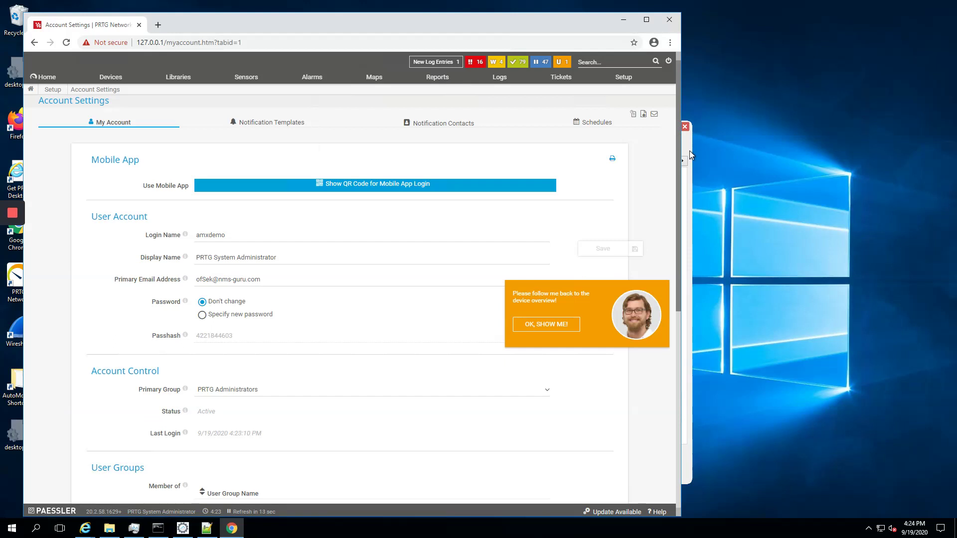
left_click(689, 151)
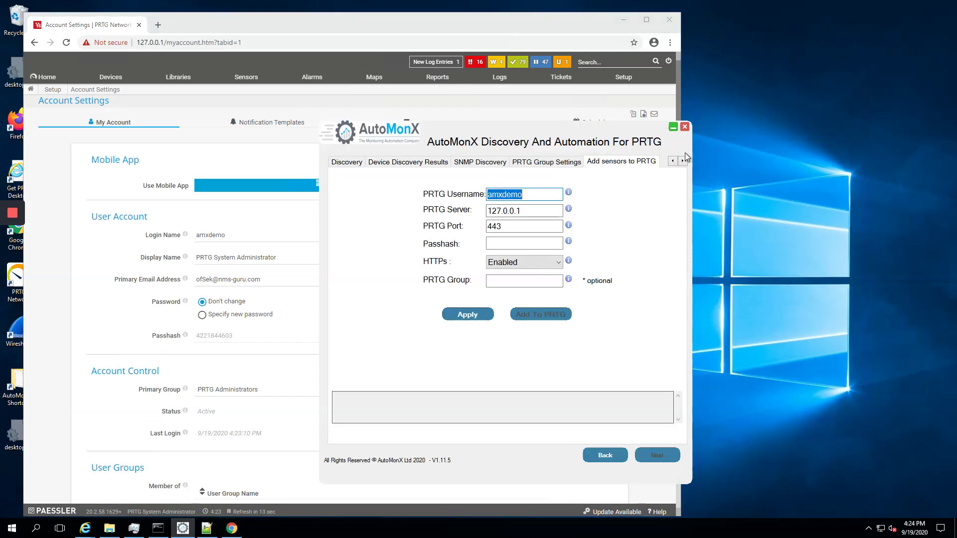
left_click(505, 244)
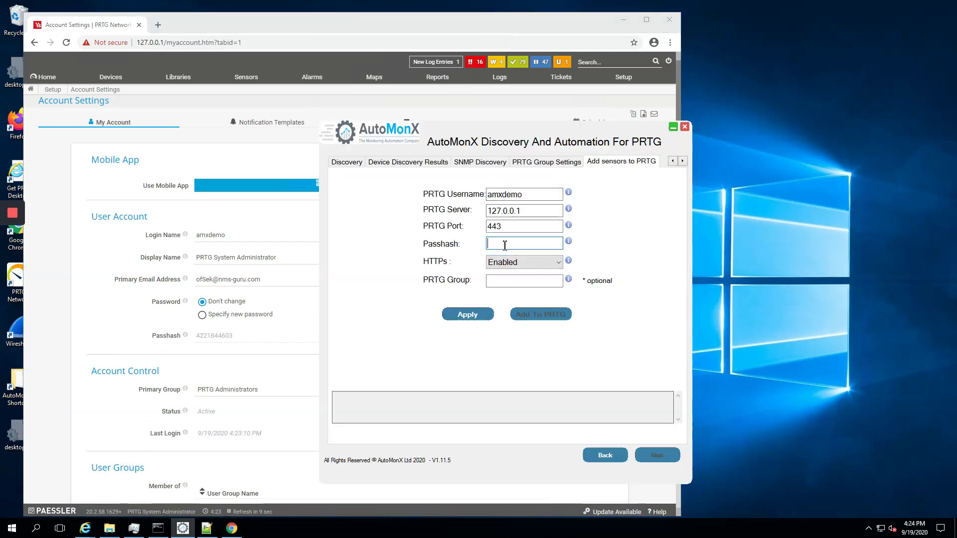
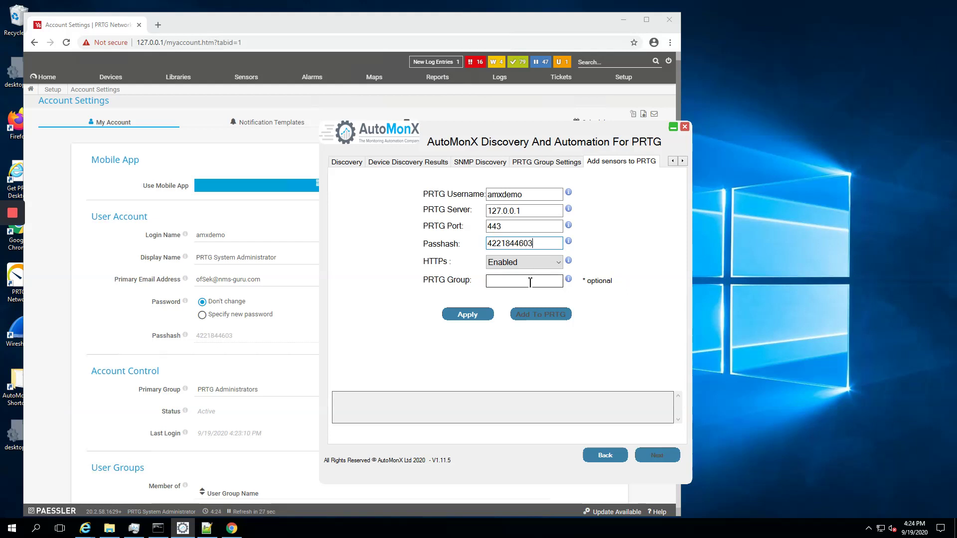
left_click(524, 282)
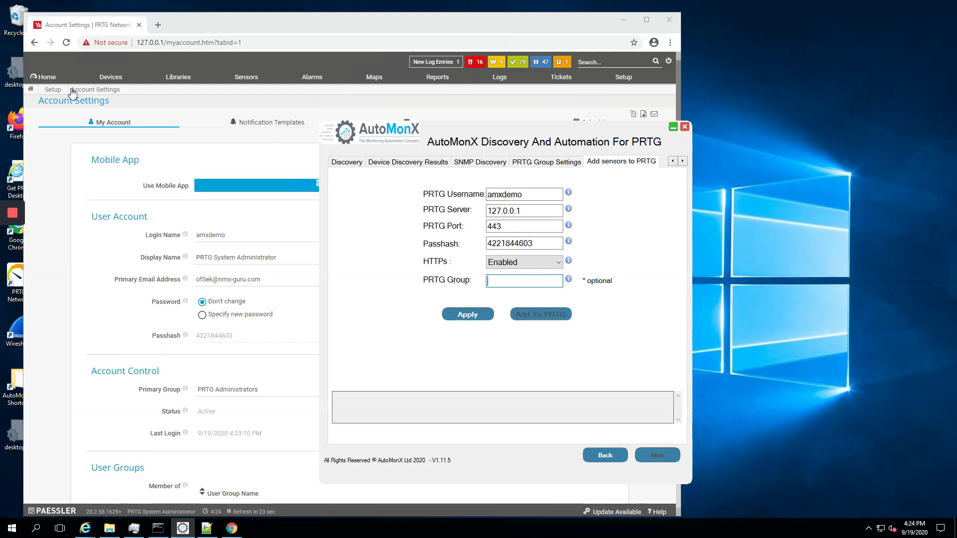
mouse_move(103, 81)
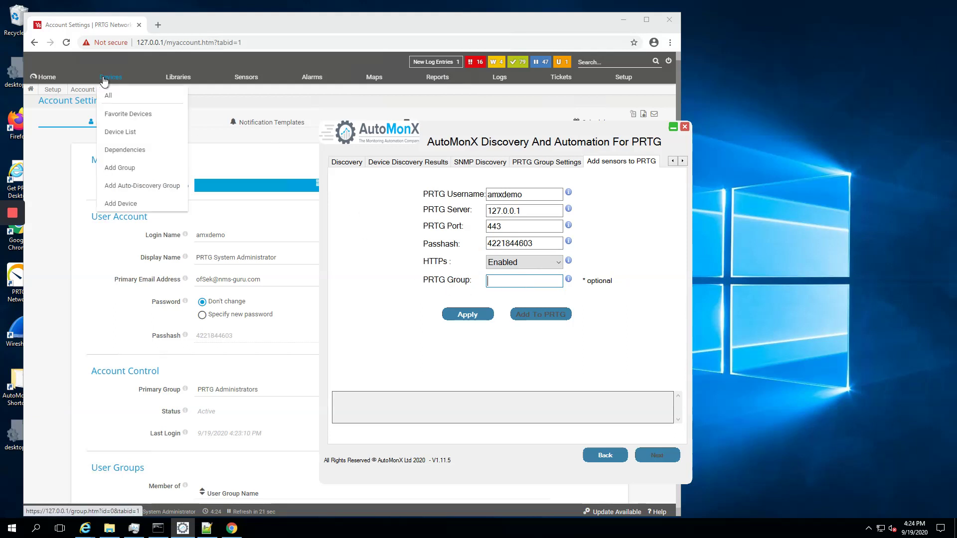
left_click(37, 46)
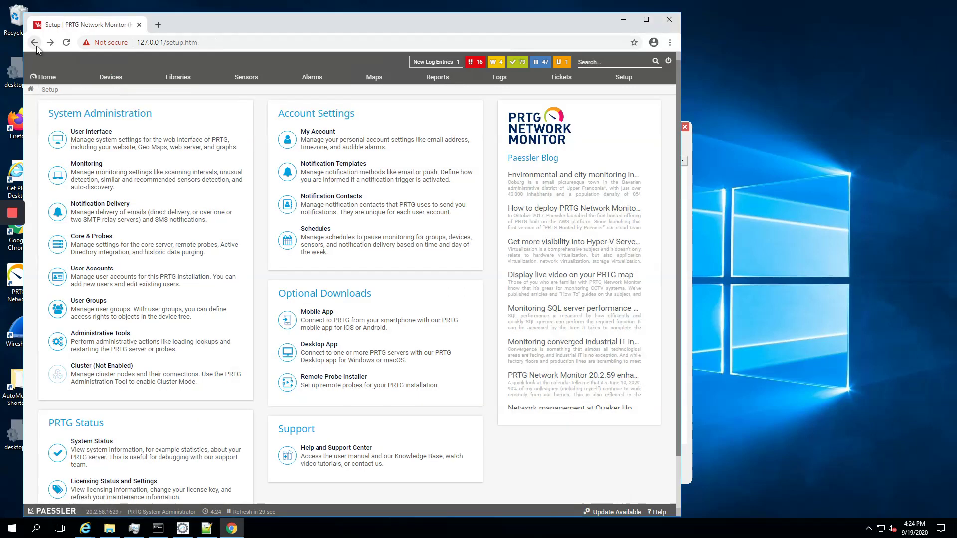
Step: Enter AutoAzure as the PRTG Group, apply and confirm, then launch Add To PRTG
left_click(36, 46)
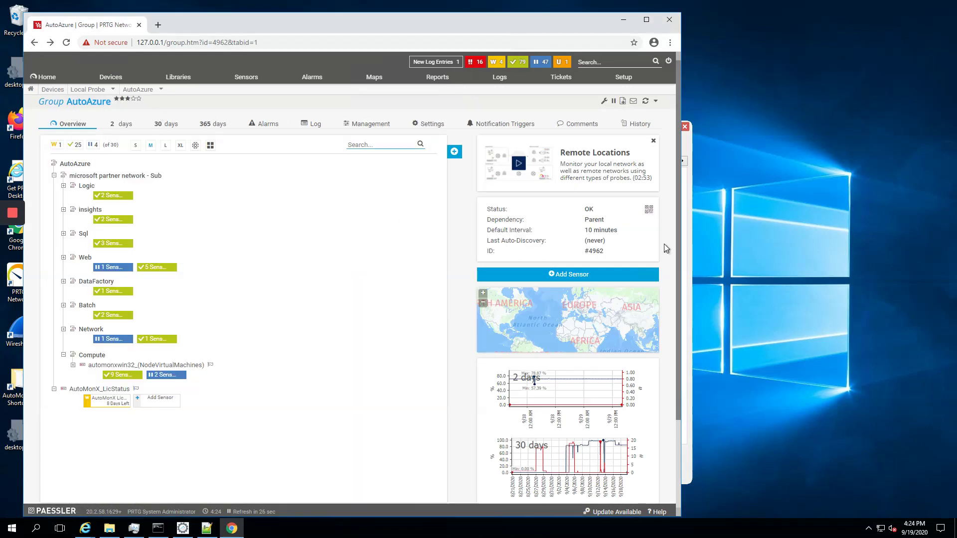
left_click(687, 223)
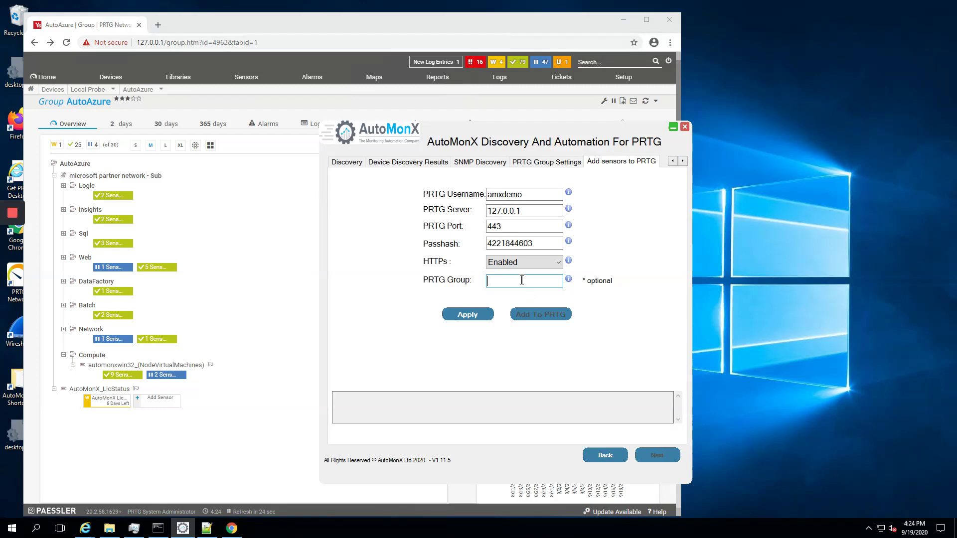
type("Auto")
key("BackSpace")
type("oAzure")
left_click(458, 316)
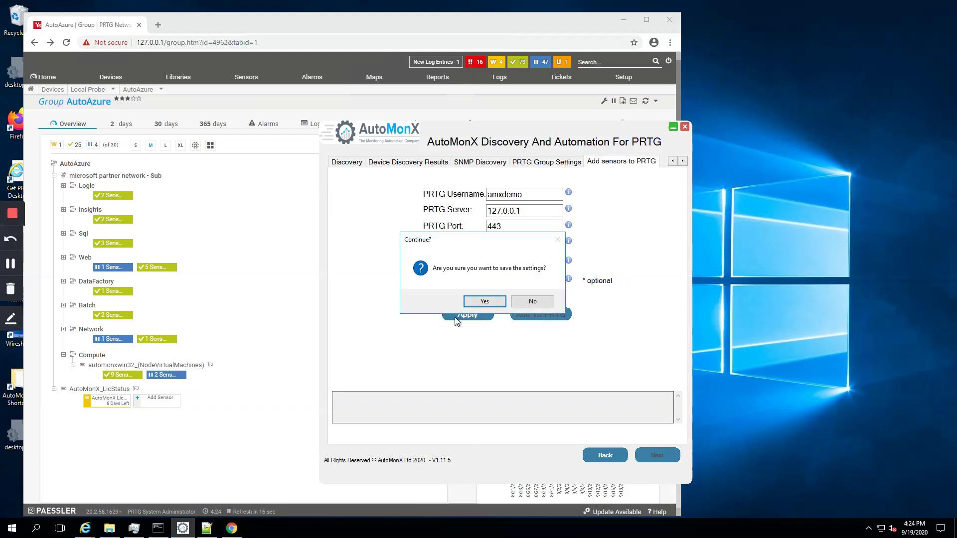
left_click(484, 301)
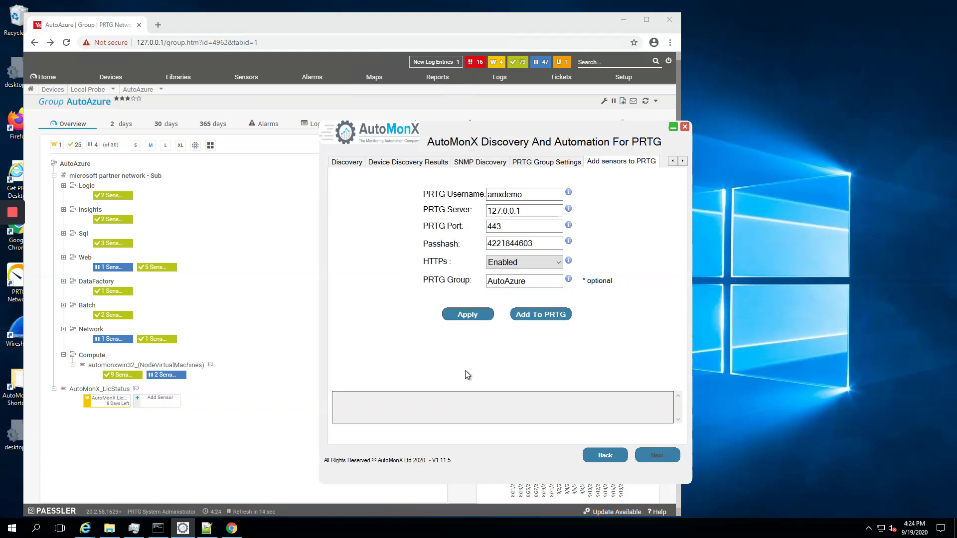
left_click(546, 315)
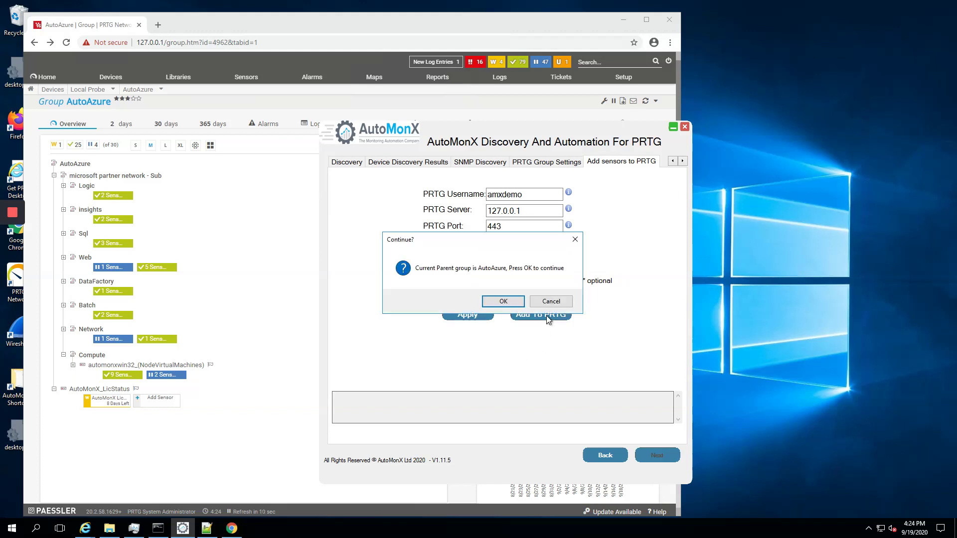
left_click(500, 303)
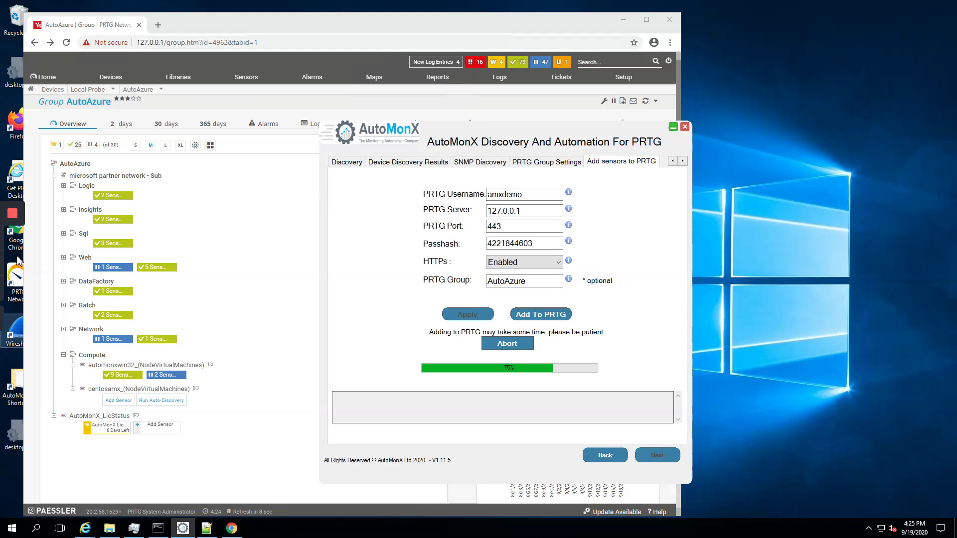
Step: Wait for centosamx to finish adding to PRTG, then open the Automation Results report
mouse_move(15, 233)
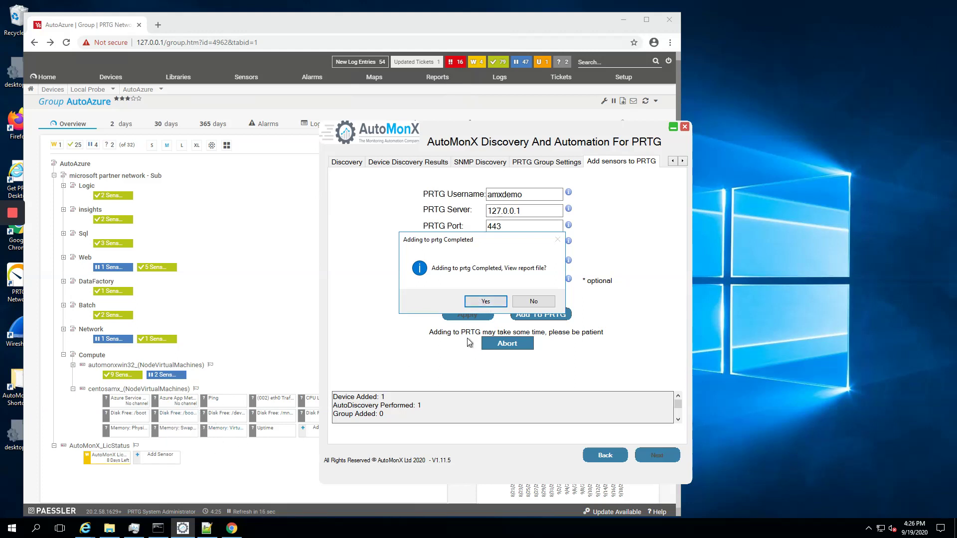
left_click(486, 302)
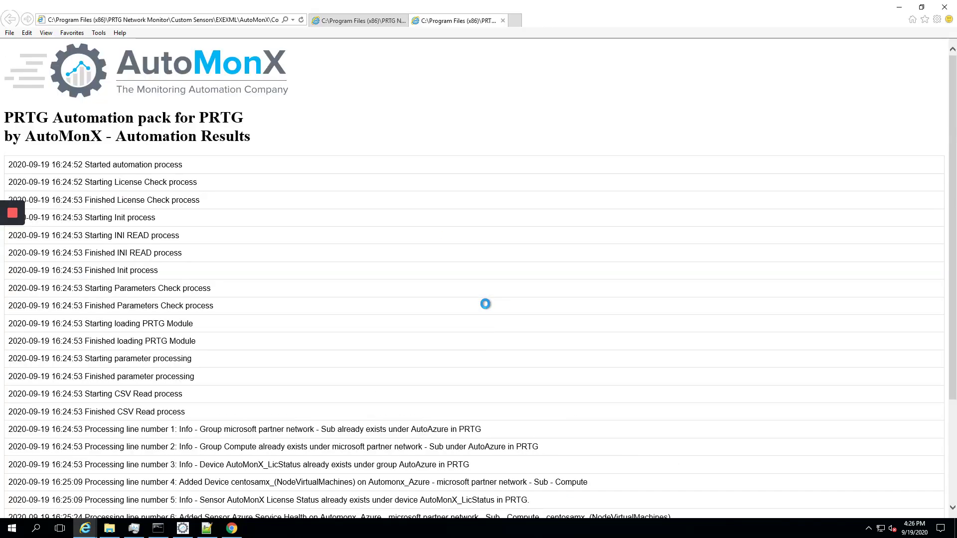
Step: Check the report's existing-group and line 8 auto-discovery entries, then minimize Internet Explorer
scroll(510, 329, "down", 3)
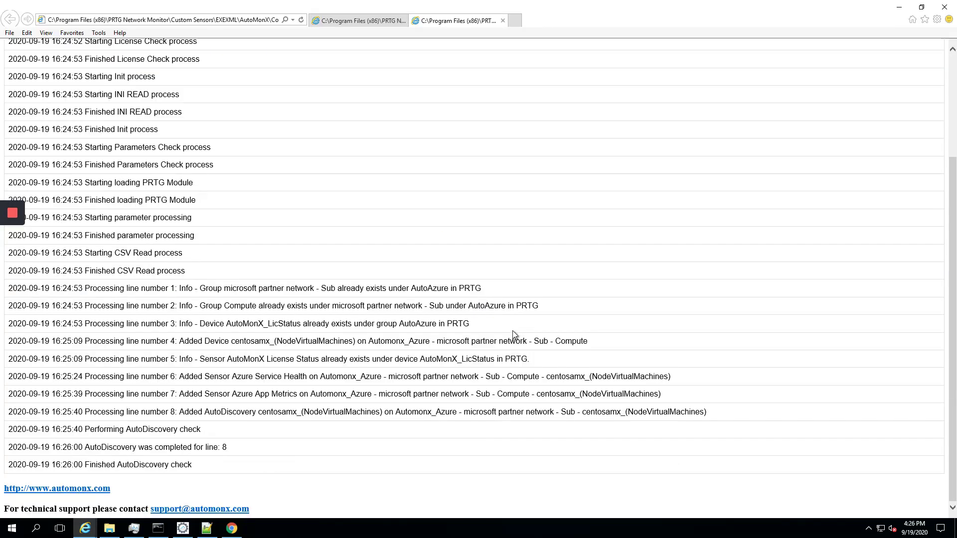
left_click_drag(181, 289, 530, 377)
left_click(529, 378)
left_click_drag(179, 411, 701, 419)
scroll(726, 355, "up", 1)
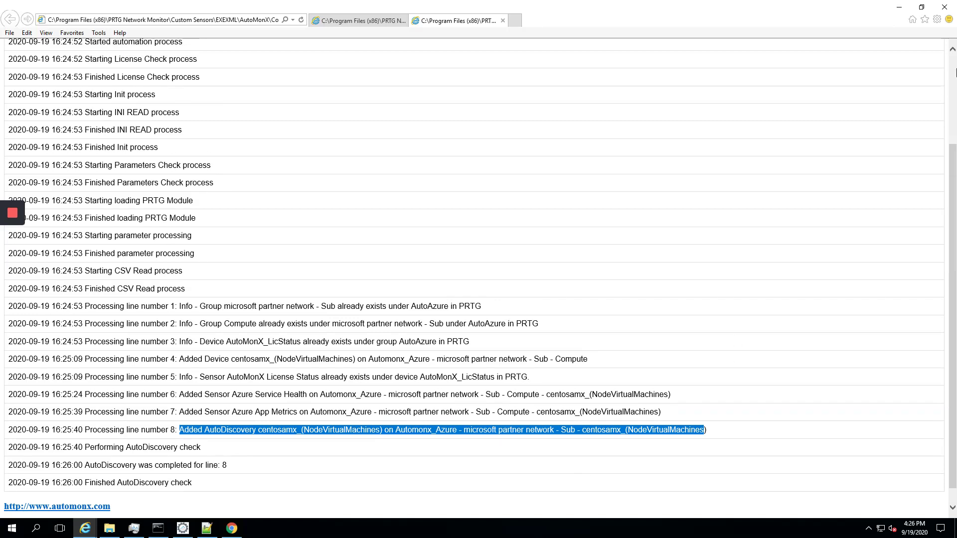
left_click(953, 72)
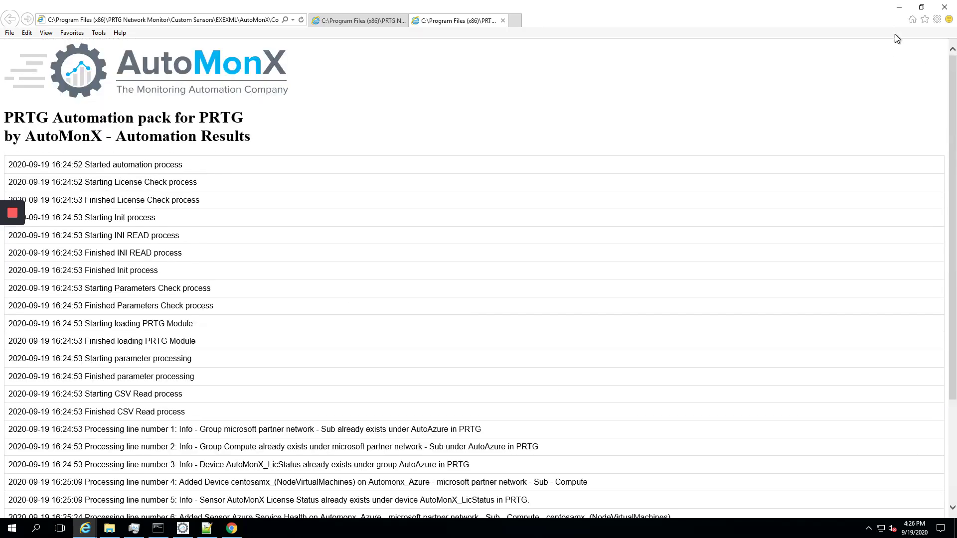
left_click(900, 7)
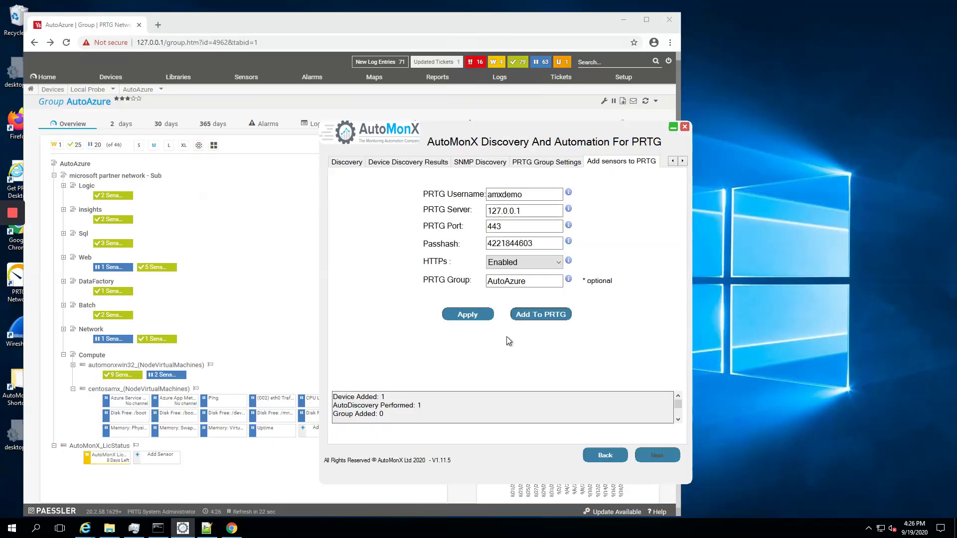
Step: Move the AutoMonX window aside to show centosamx and its sensors under Compute
left_click_drag(471, 125, 670, 125)
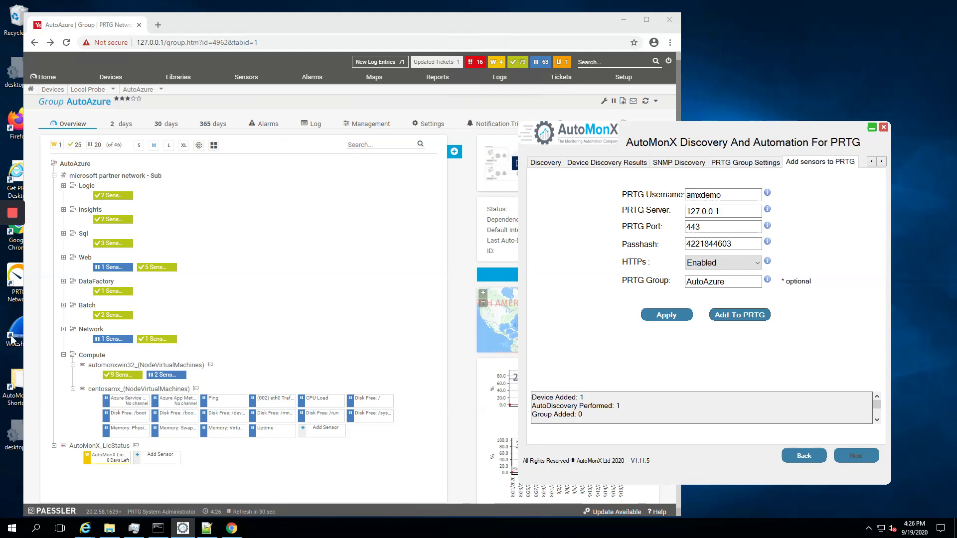
Step: Open the automonxwin32 device and view its SNMP CPU Load sensor details
left_click(14, 262)
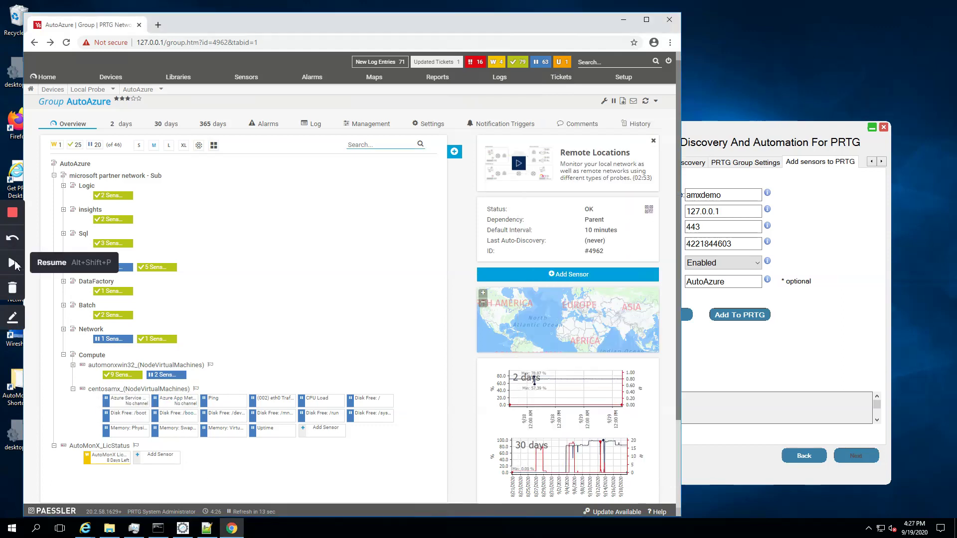
left_click(14, 263)
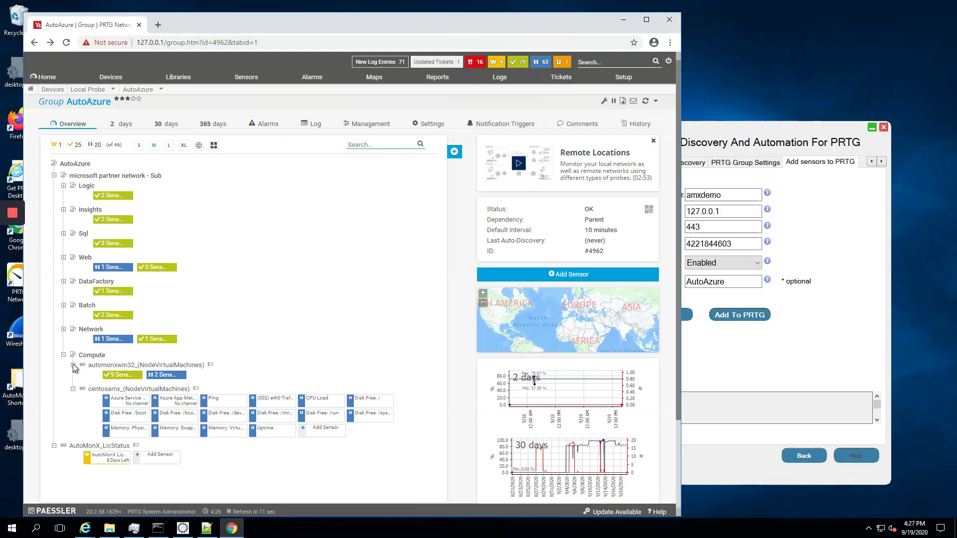
left_click(123, 366)
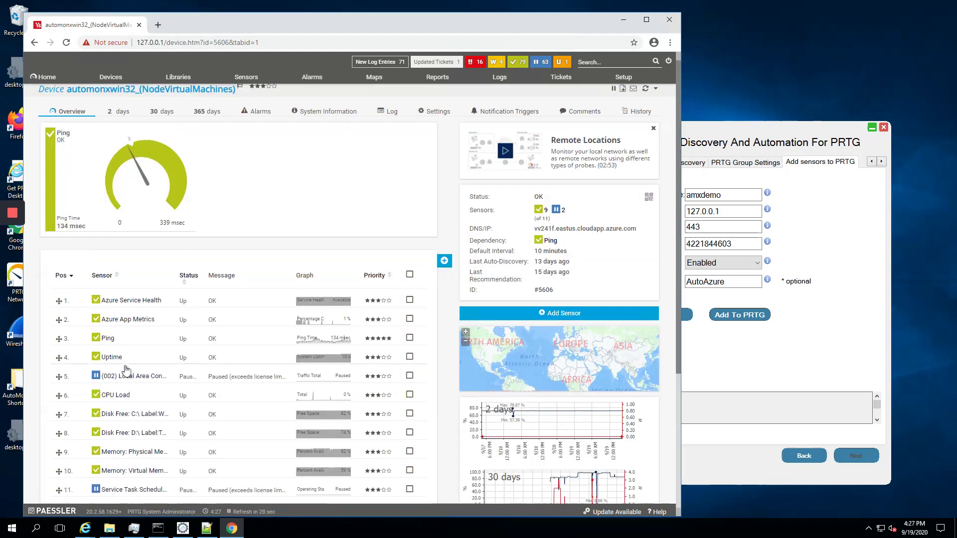
scroll(126, 369, "down", 2)
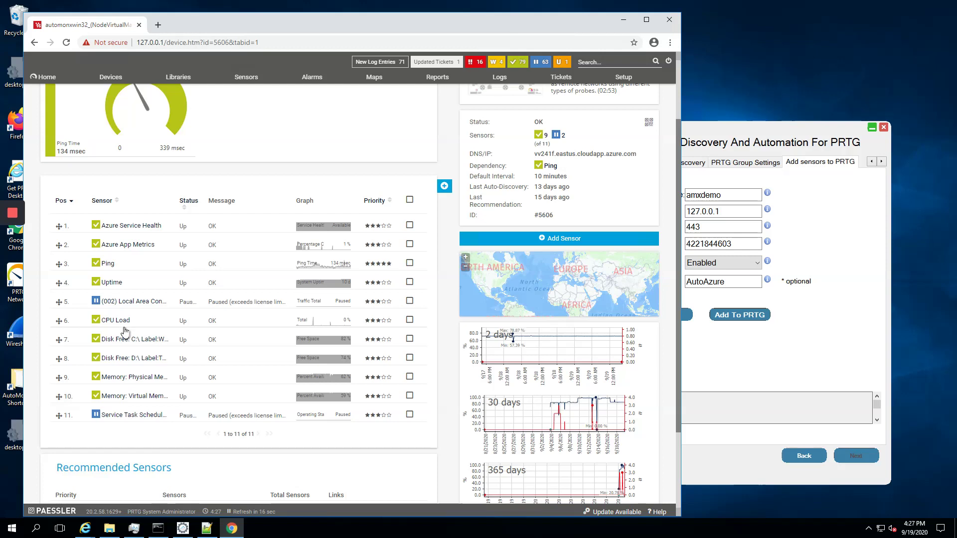
left_click(119, 322)
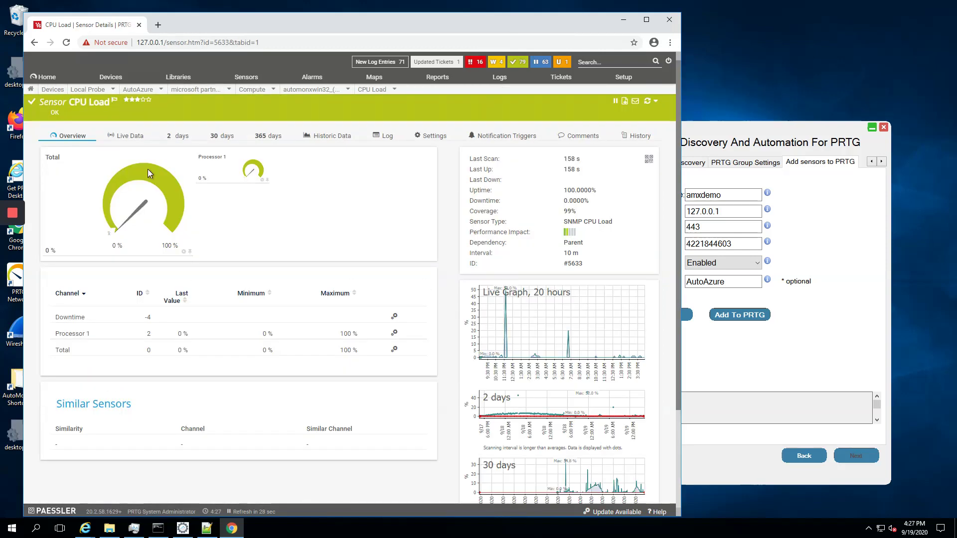
Step: View CPU Load live data and 2-day graph, then return to the automonxwin32 page
left_click(126, 136)
left_click(175, 136)
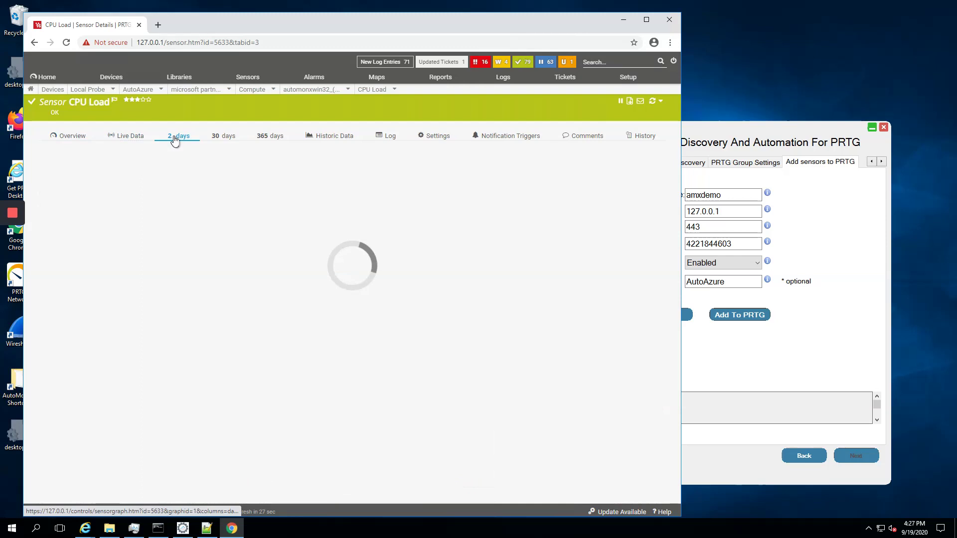
left_click(35, 43)
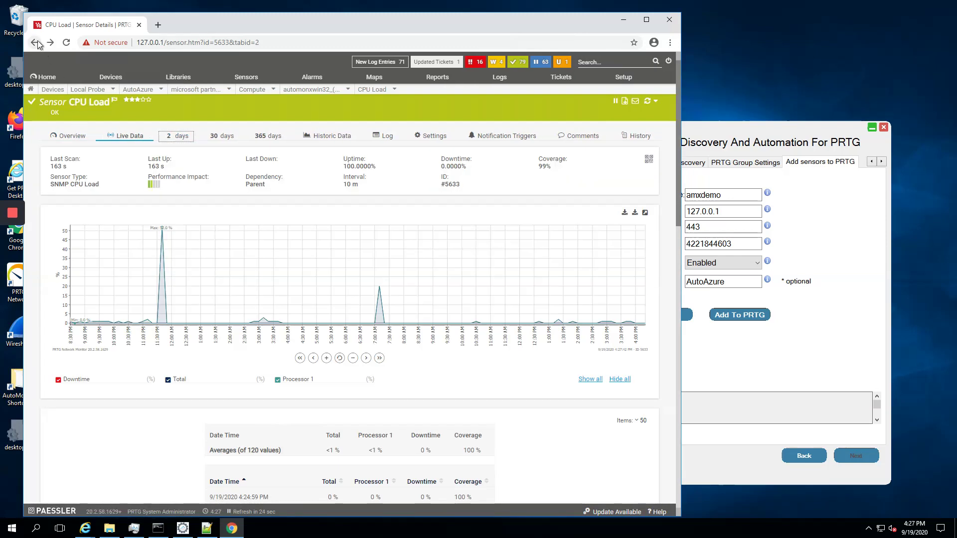
left_click(35, 43)
left_click(36, 42)
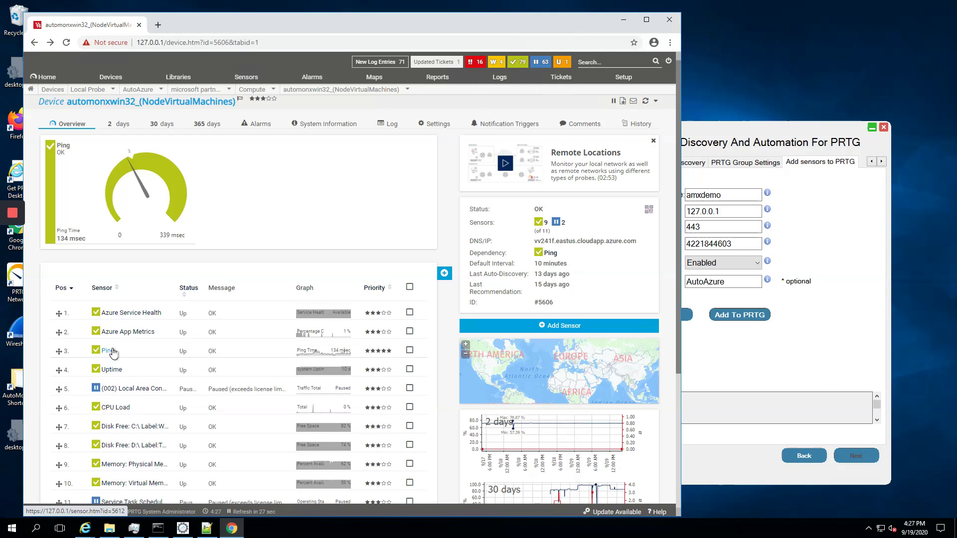
Step: Open the Azure App Metrics sensor and scroll through its metric gauges
left_click(140, 332)
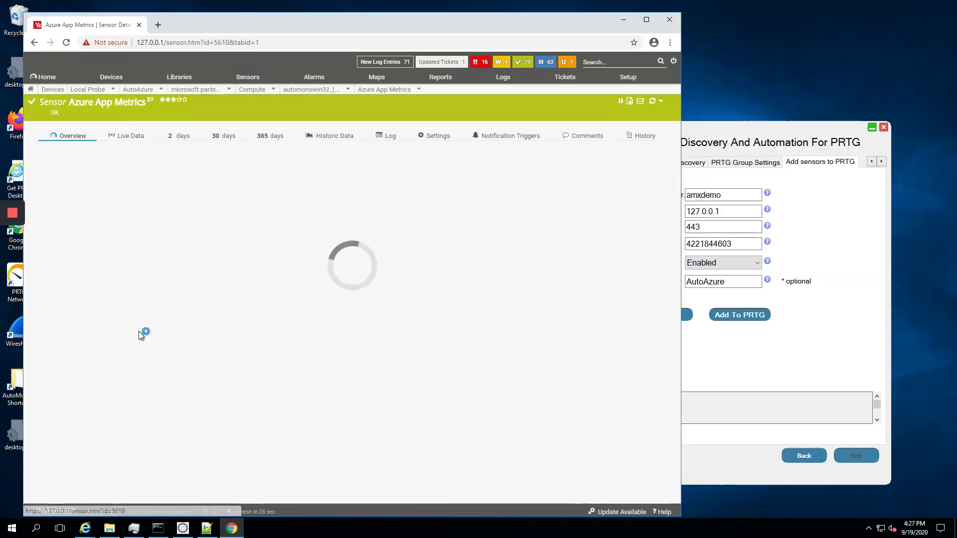
scroll(172, 298, "down", 5)
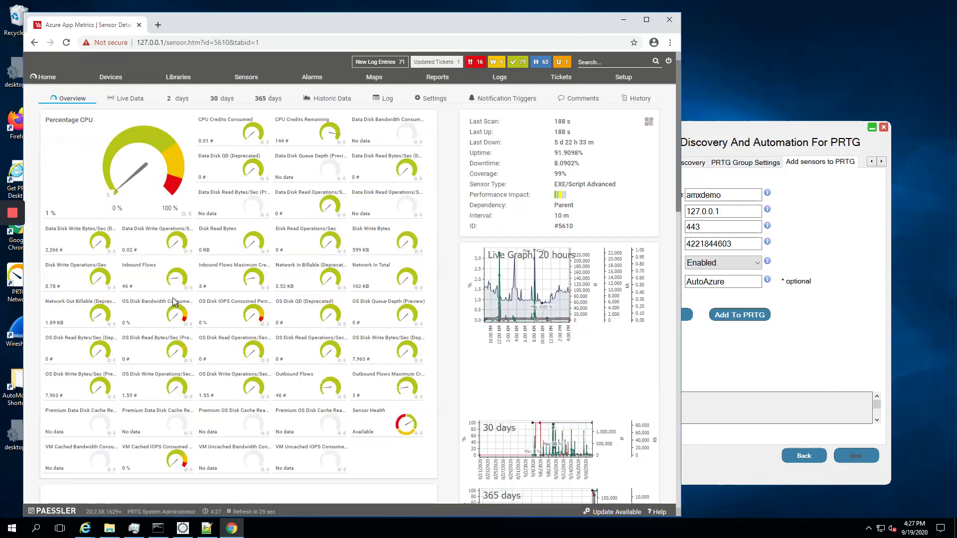
scroll(173, 298, "down", 6)
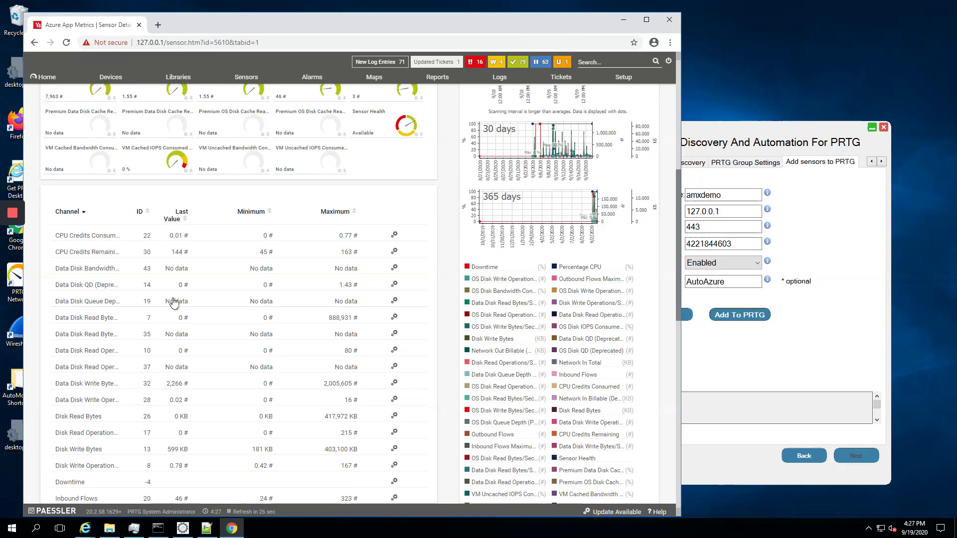
scroll(173, 303, "up", 11)
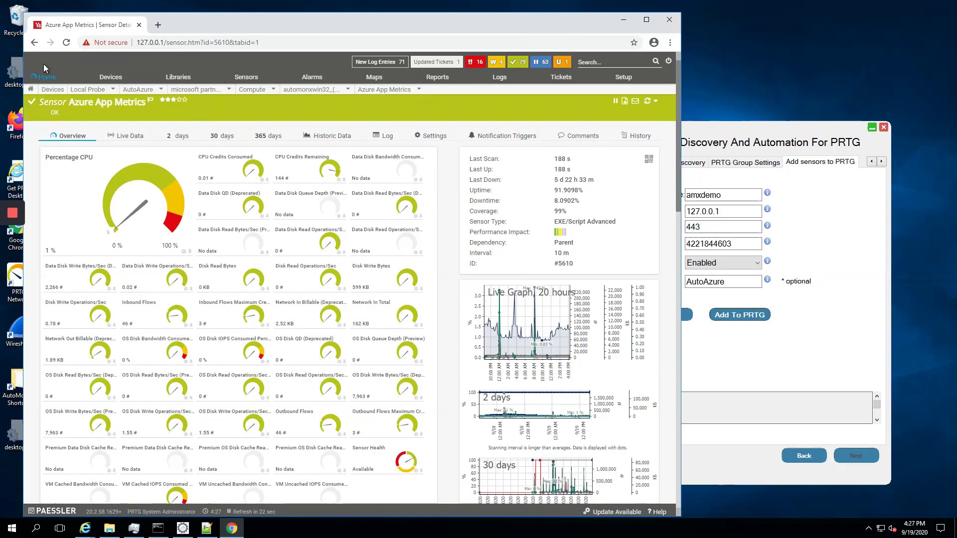
Step: Go back to the automonxwin32 device page and scroll to its 11-sensor table
left_click(38, 47)
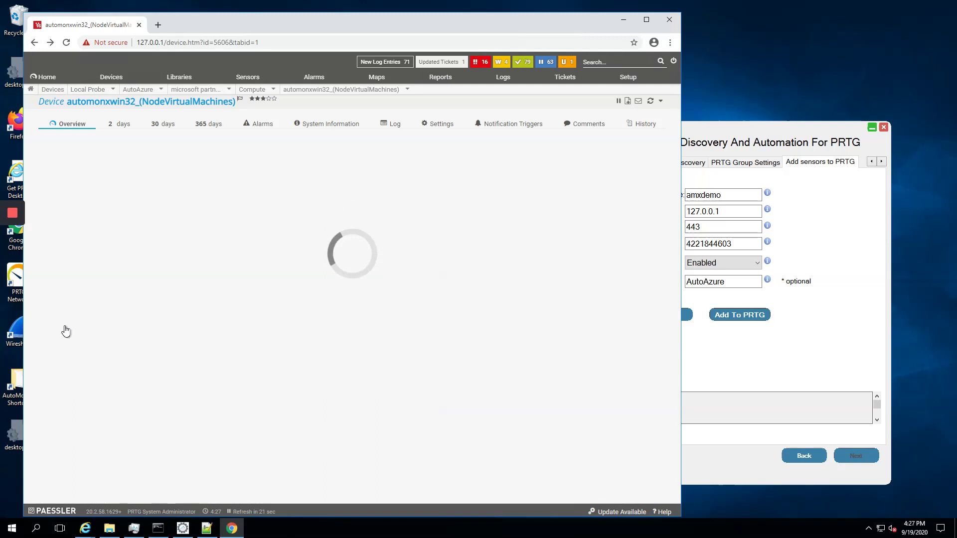
scroll(152, 419, "down", 2)
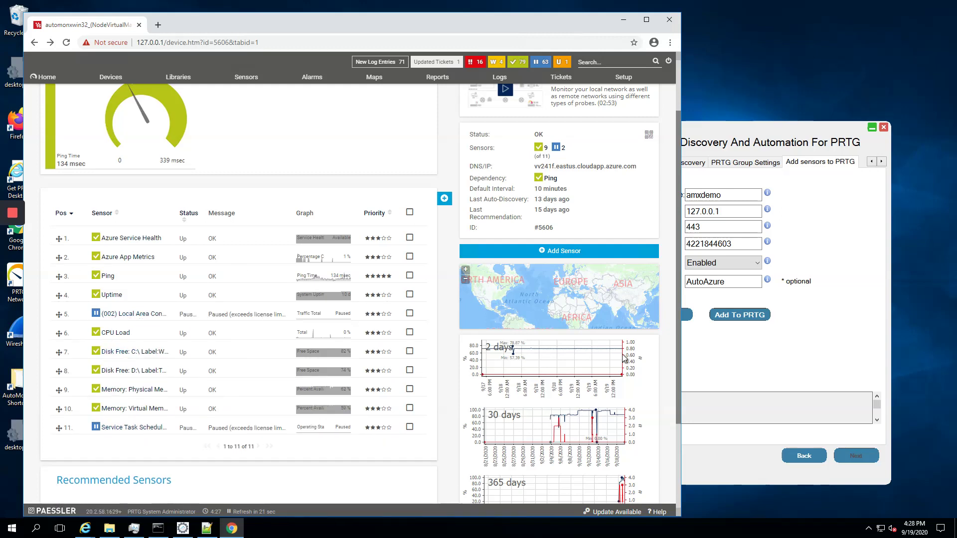
mouse_move(14, 220)
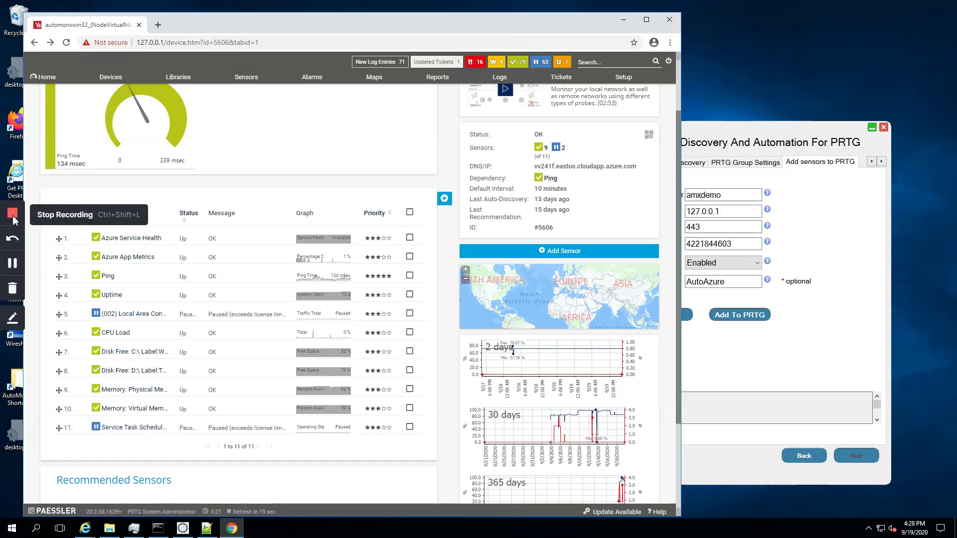